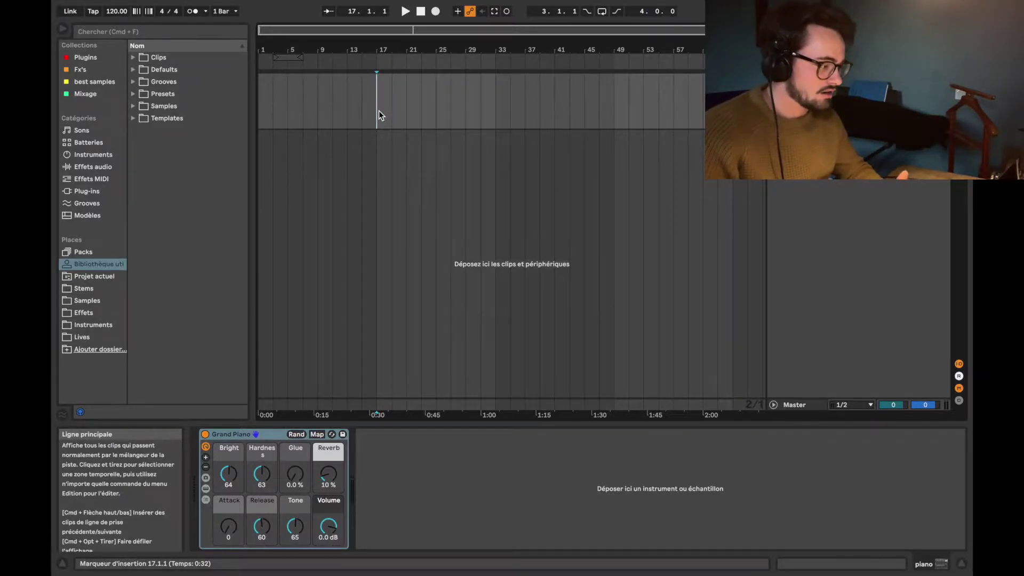
Create an empty four-bar MIDI clip from bar 17 to bar 21 on the piano track and adjust its note editor grid
left_click_drag(376, 110, 408, 111)
key("super+shift+m")
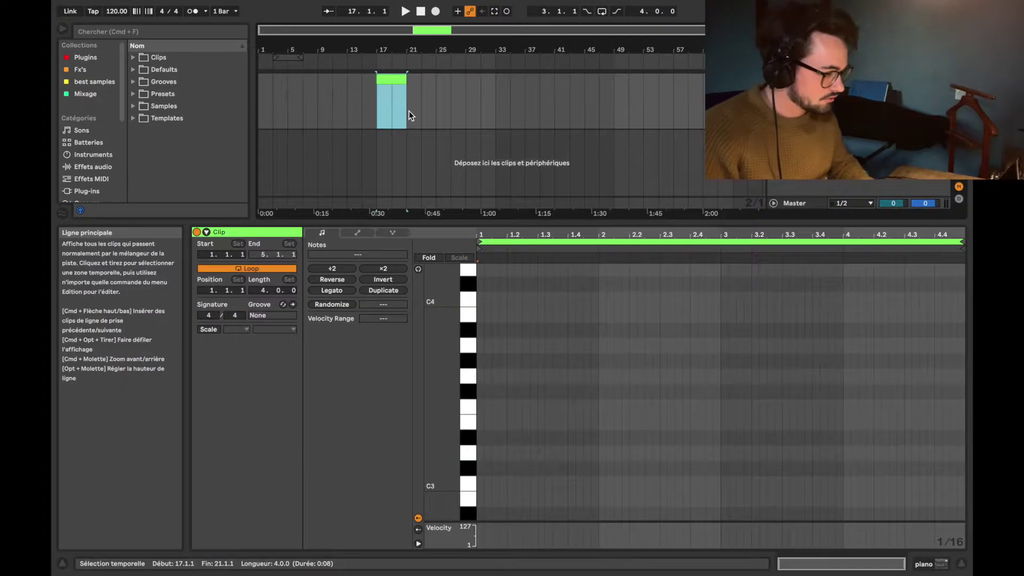
right_click(489, 376)
left_click(523, 277)
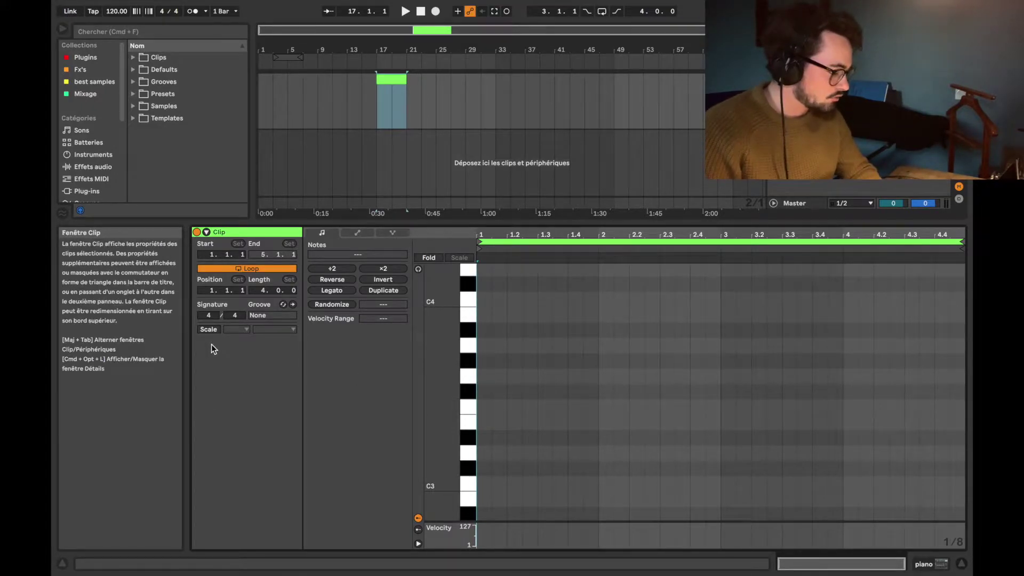
Set the clip's scale to C Minor, hide the info view, and limit the note editor to notes of that scale
left_click(212, 330)
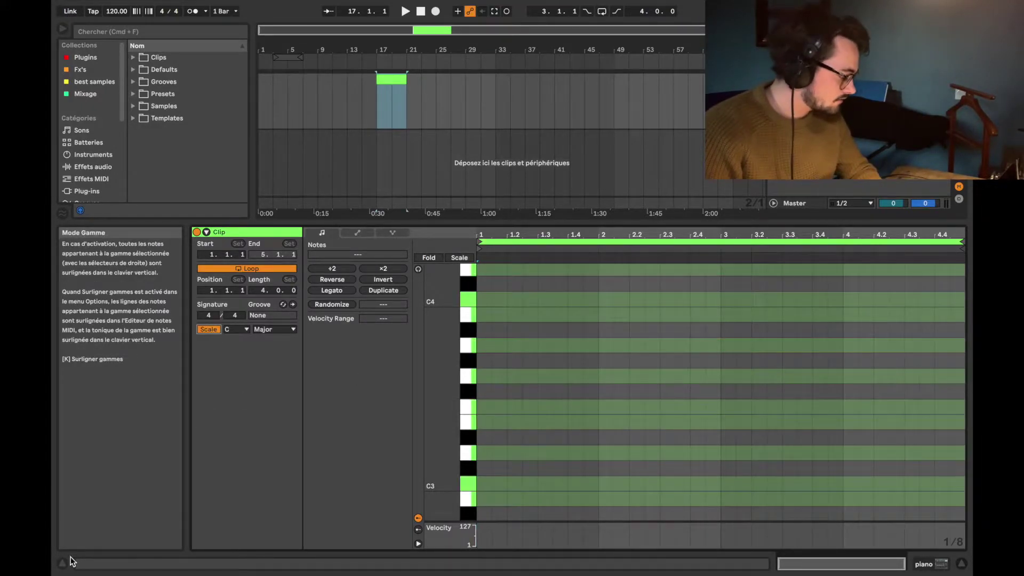
left_click(63, 563)
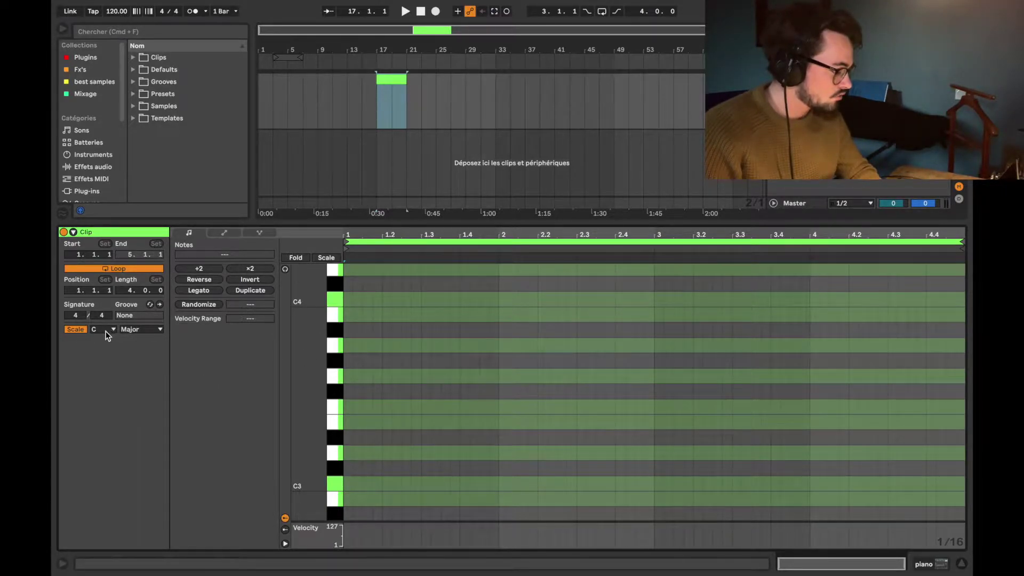
left_click(130, 329)
left_click(145, 24)
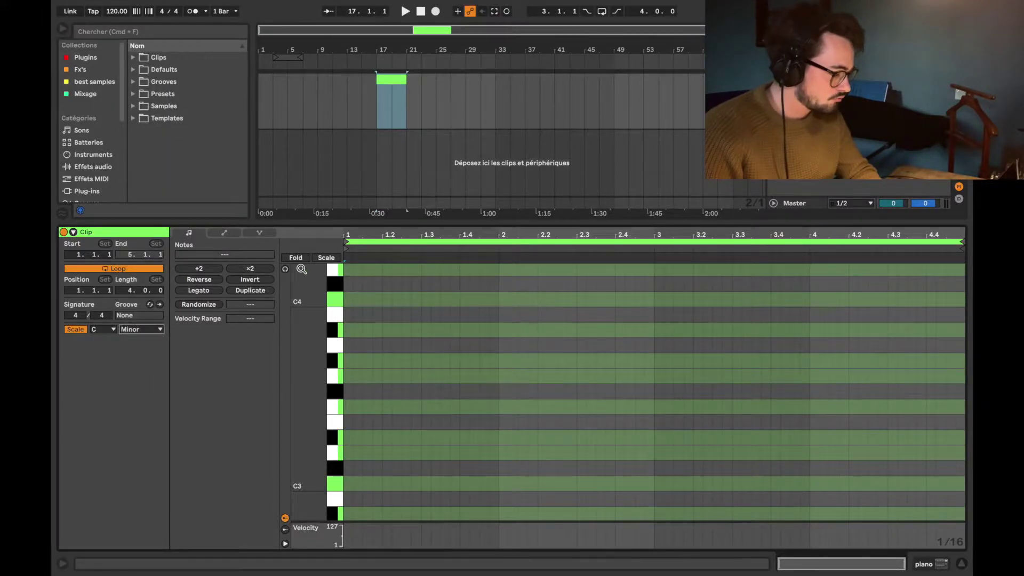
left_click(328, 257)
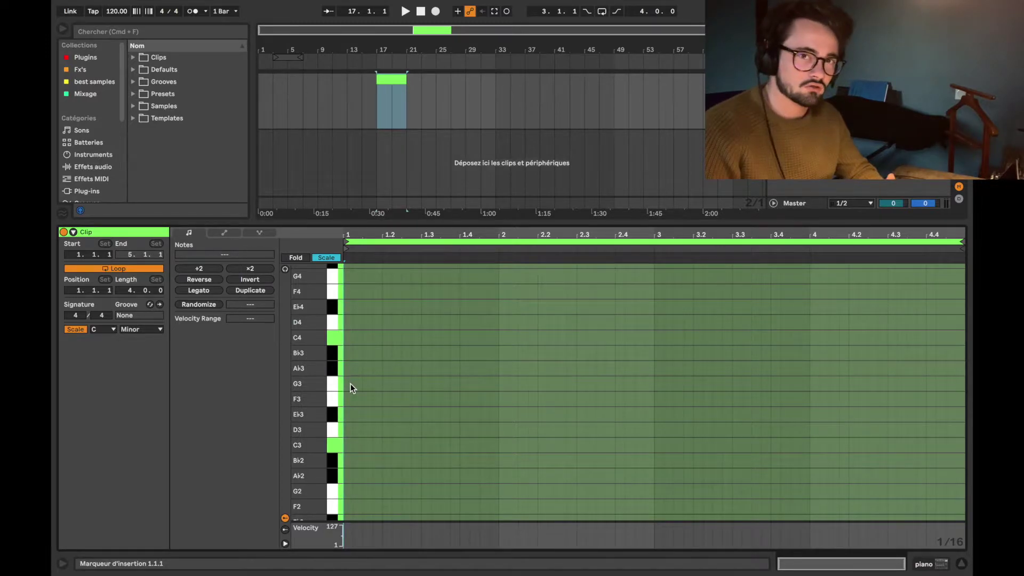
Build a one-bar chord in bar 1 of the clip by placing the notes C3, E♭3, G3 and B♭3
scroll(389, 448, "down", 2)
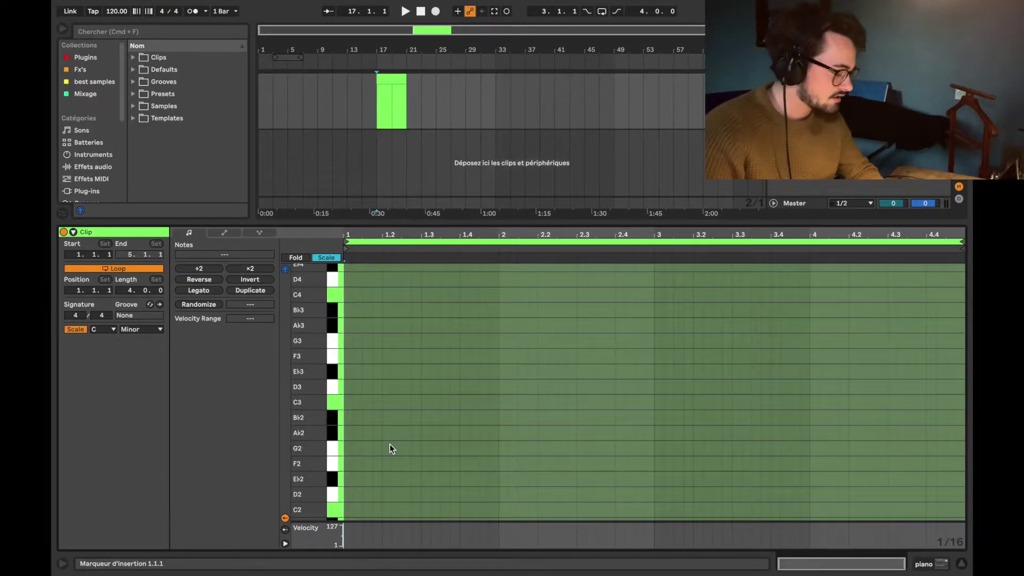
left_click(348, 406)
left_click_drag(348, 405, 499, 402)
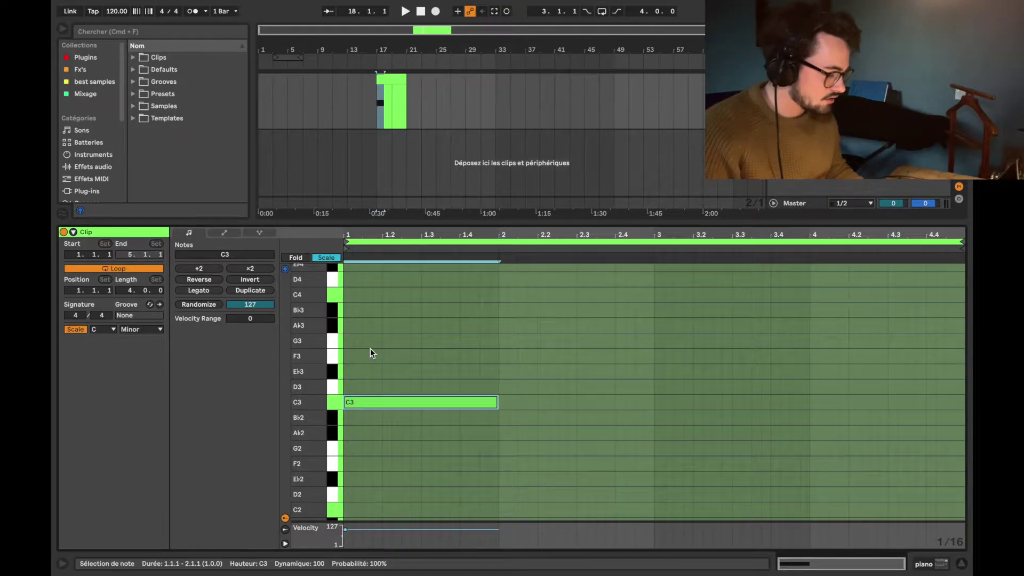
left_click_drag(377, 402, 376, 308)
left_click(438, 428)
left_click(454, 308)
left_click(510, 362)
left_click(449, 401)
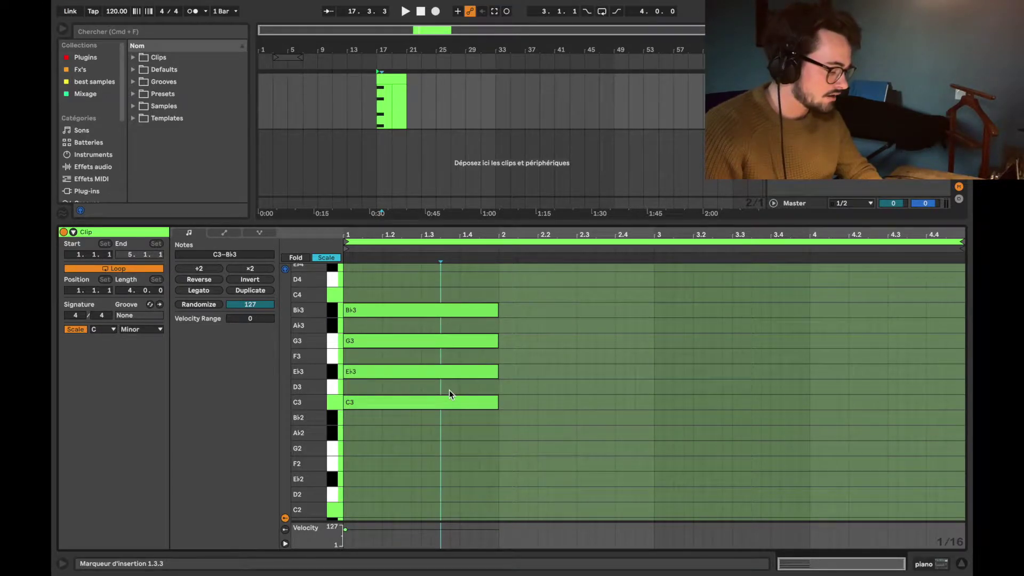
Compare the chord's note spacing on the full chromatic keyboard with the scale-only display
left_click(322, 259)
scroll(411, 389, "down", 2)
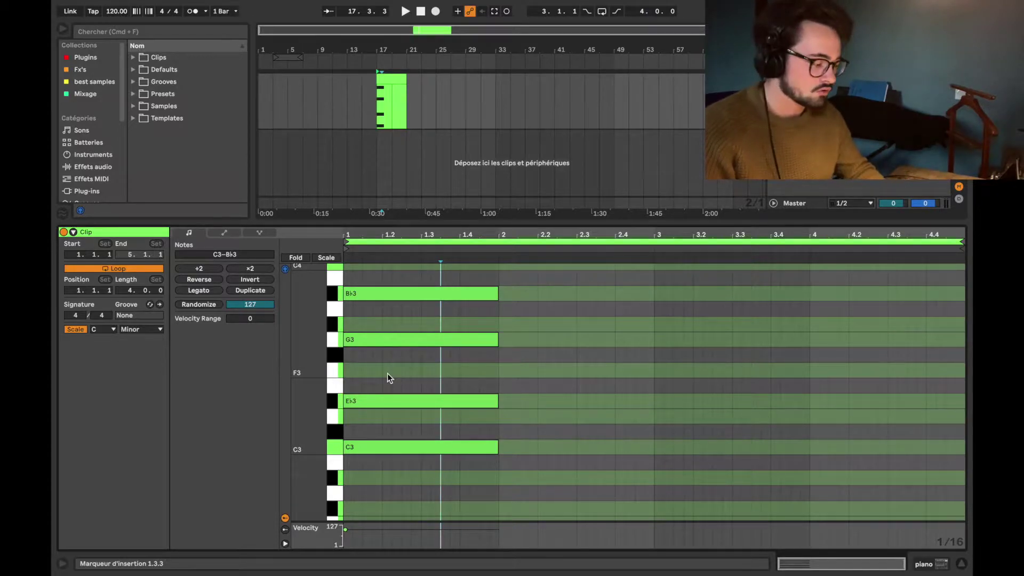
left_click(327, 258)
scroll(440, 464, "up", 1)
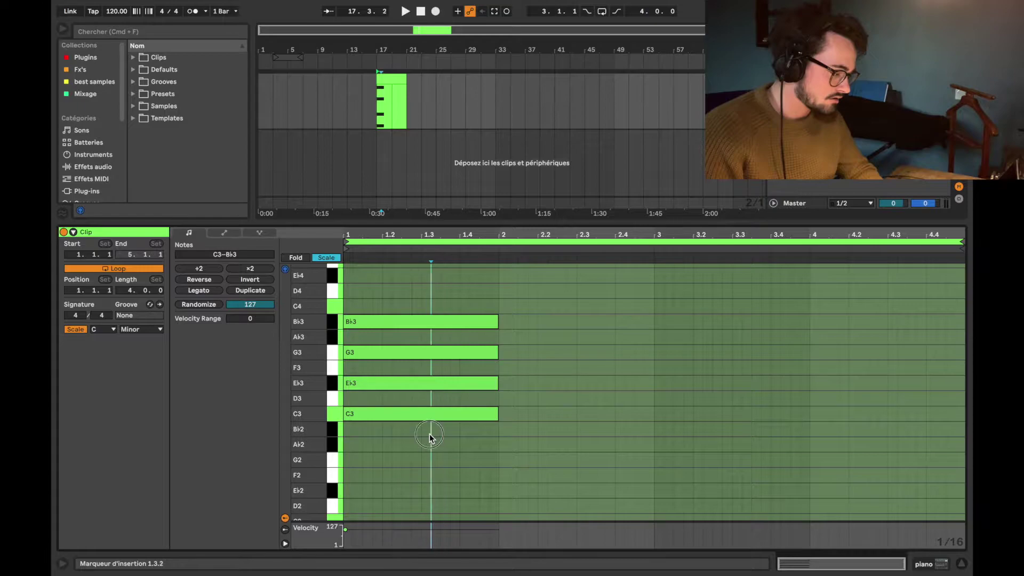
Transpose the bar 1 chord up to D3–C4 and copy it to bar 2 at G3–F4 and bar 3 at C3–B♭3
left_click_drag(429, 433, 440, 294)
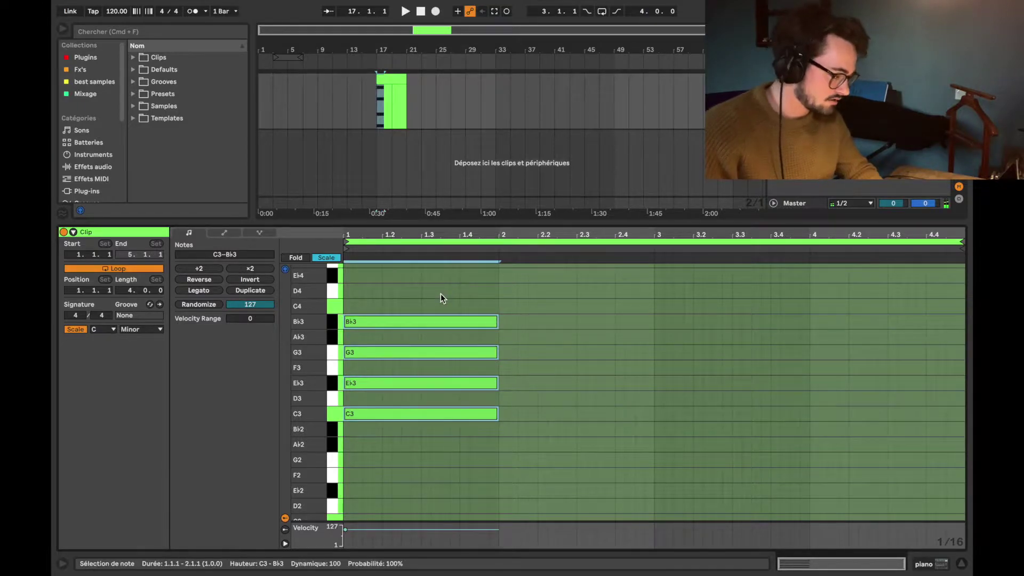
key("Up")
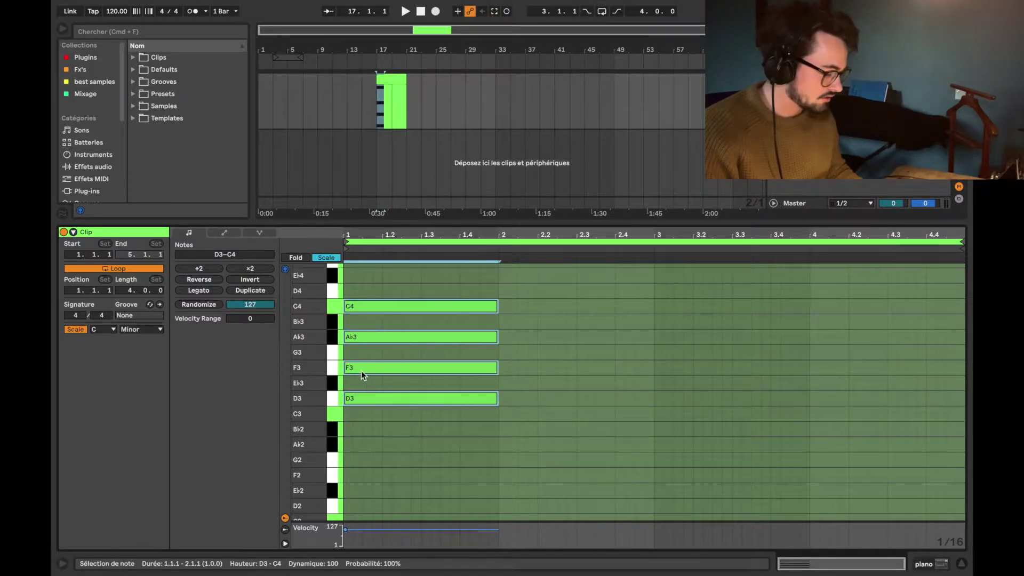
left_click_drag(423, 369, 580, 327)
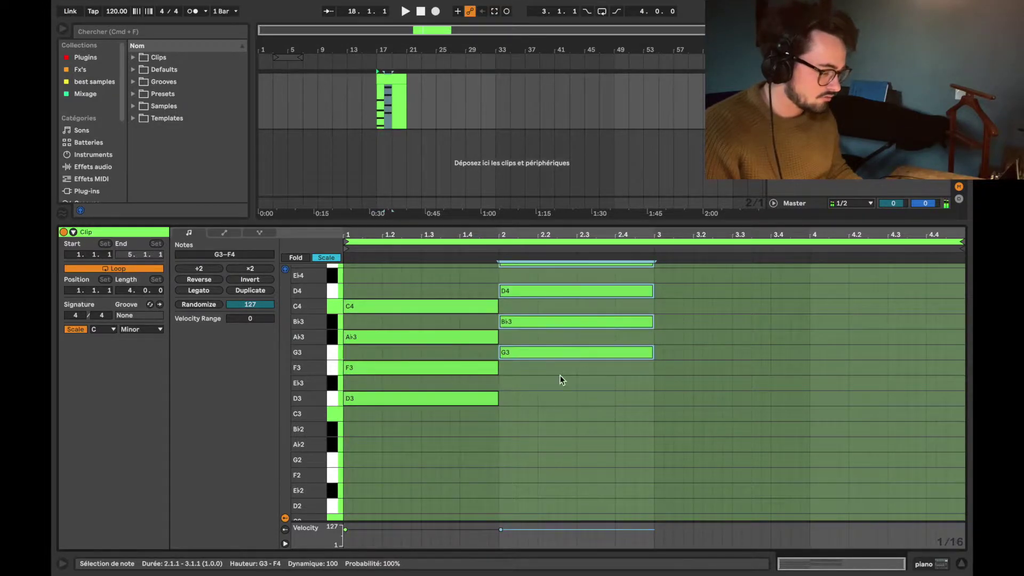
scroll(560, 376, "up", 2)
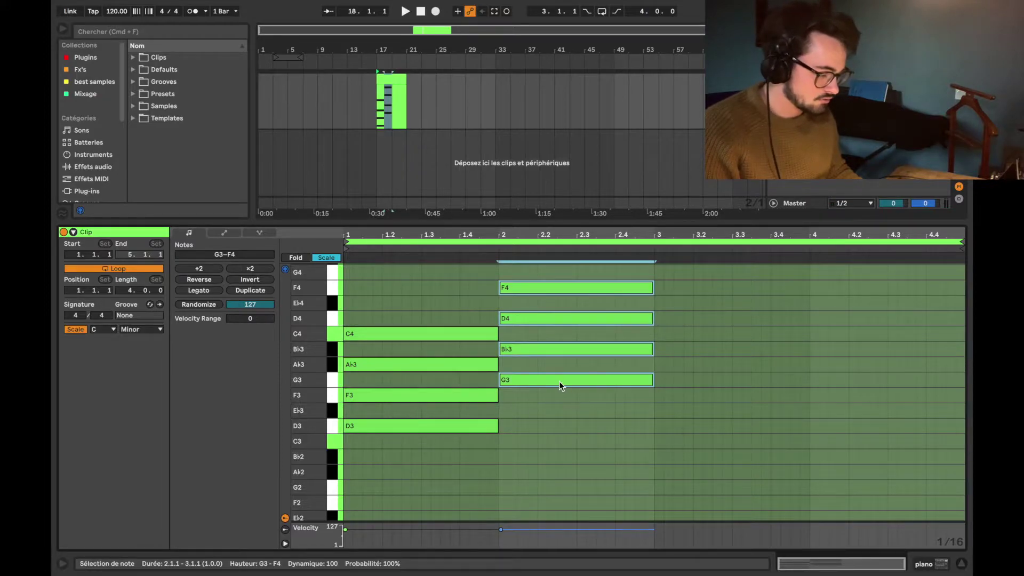
left_click_drag(556, 378, 712, 443)
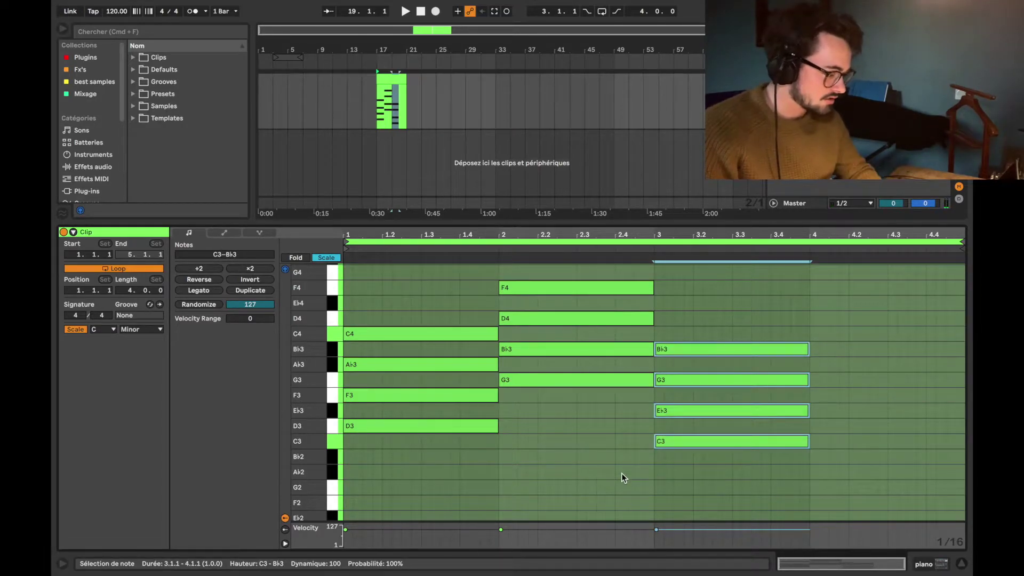
Play back the three-chord progression to hear it
key("space")
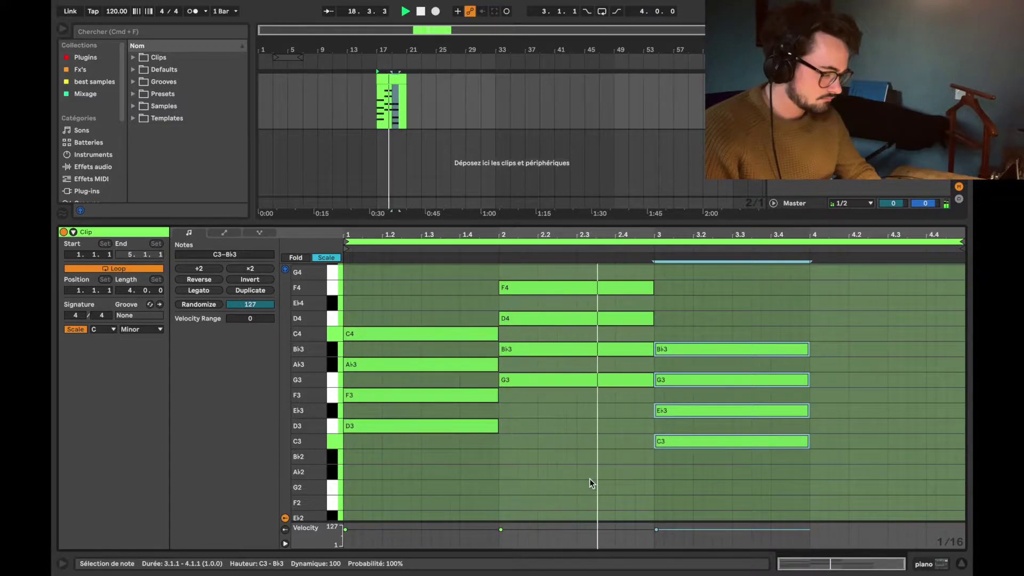
key("space")
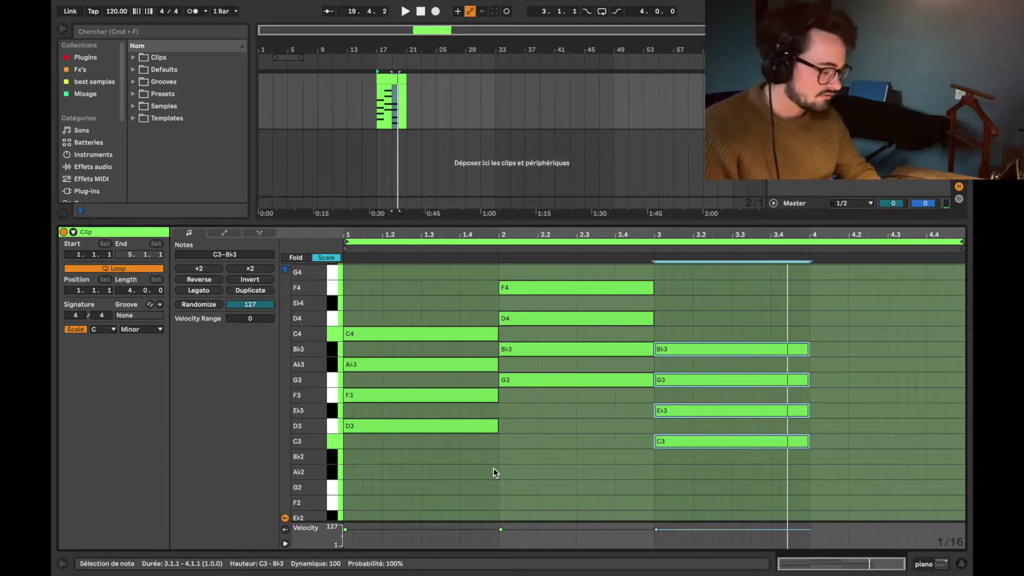
scroll(533, 457, "down", 1)
scroll(532, 457, "up", 1)
left_click_drag(336, 427, 320, 427)
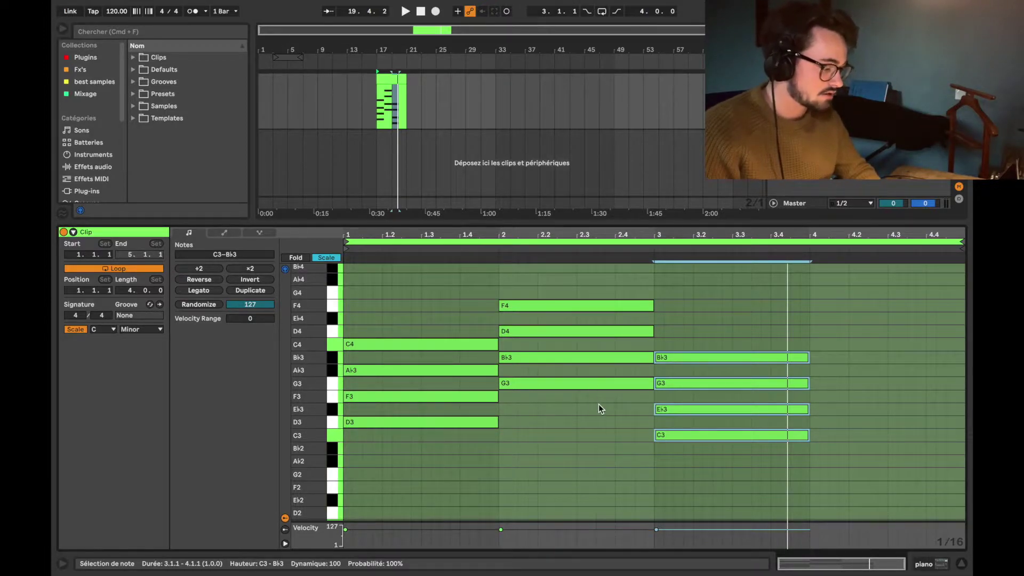
Try the top note F4 of the bar 2 chord one octave lower at F3 and play the progression
left_click(539, 288)
left_click(541, 306)
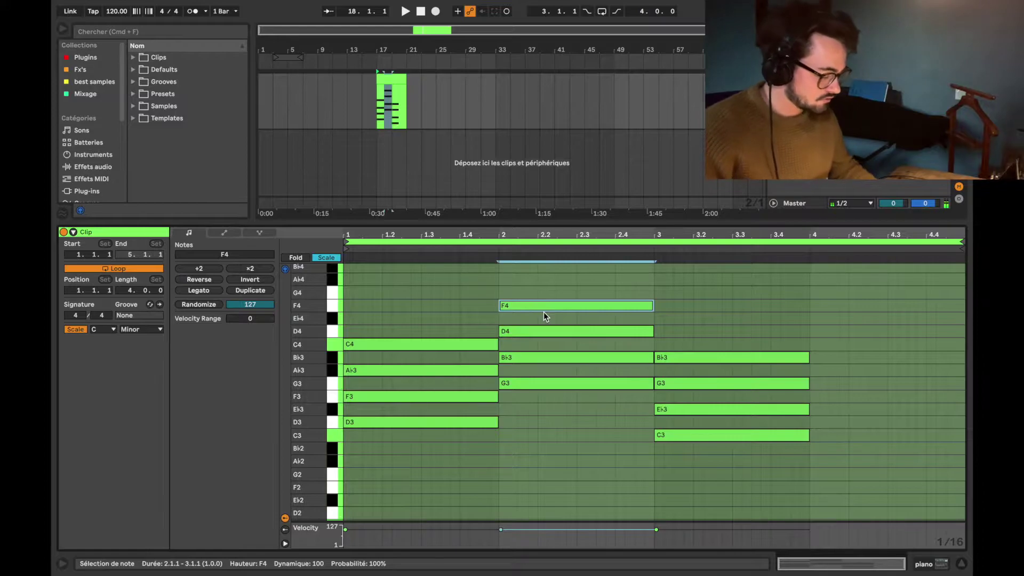
key("shift+Down")
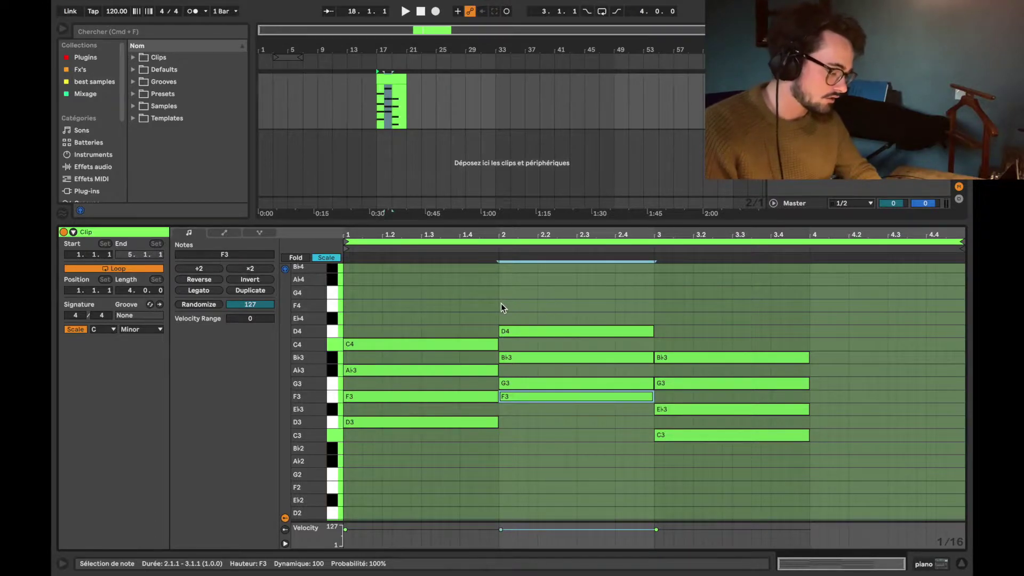
key("space")
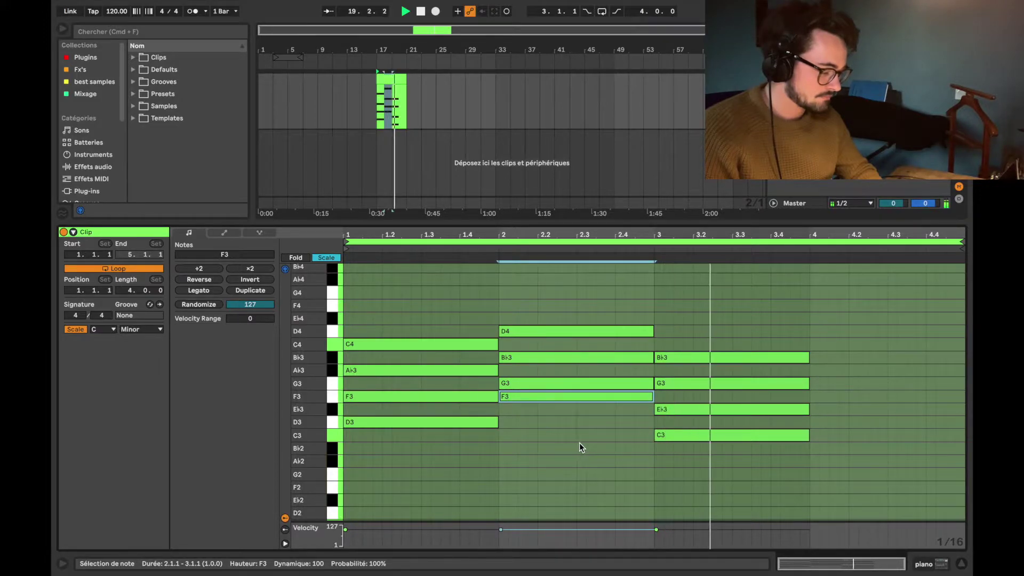
key("shift+Up")
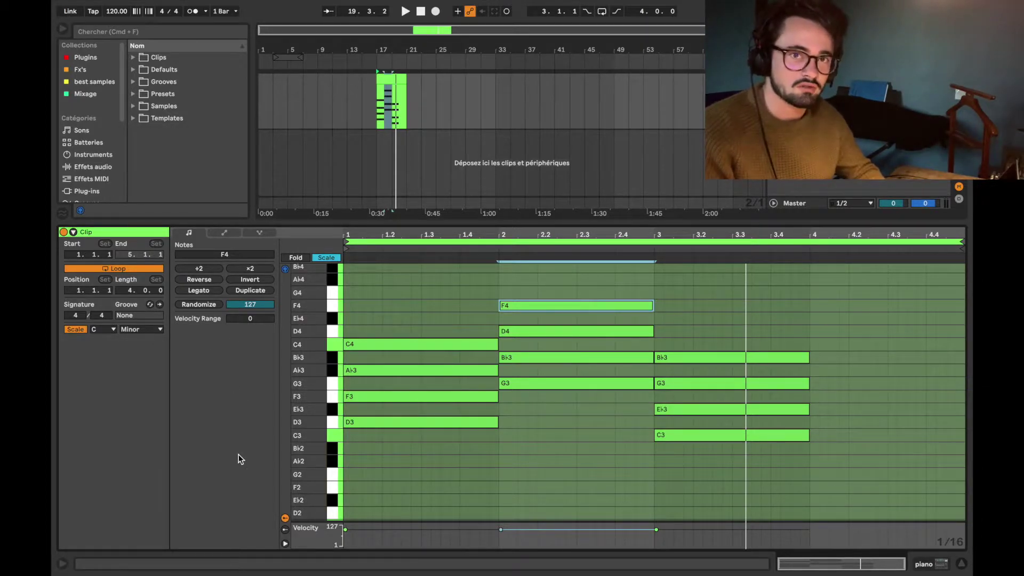
left_click(401, 476)
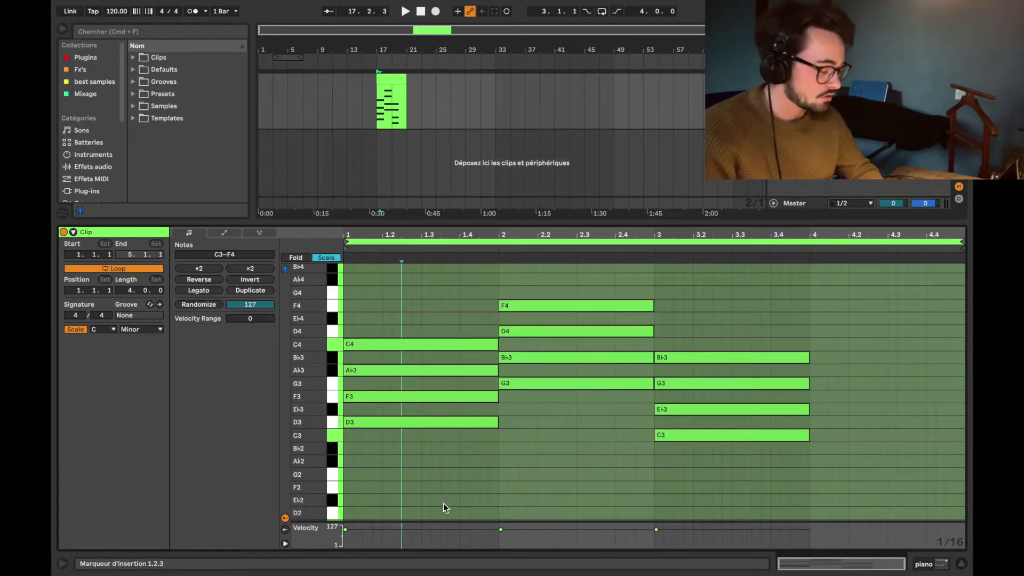
left_click(499, 482)
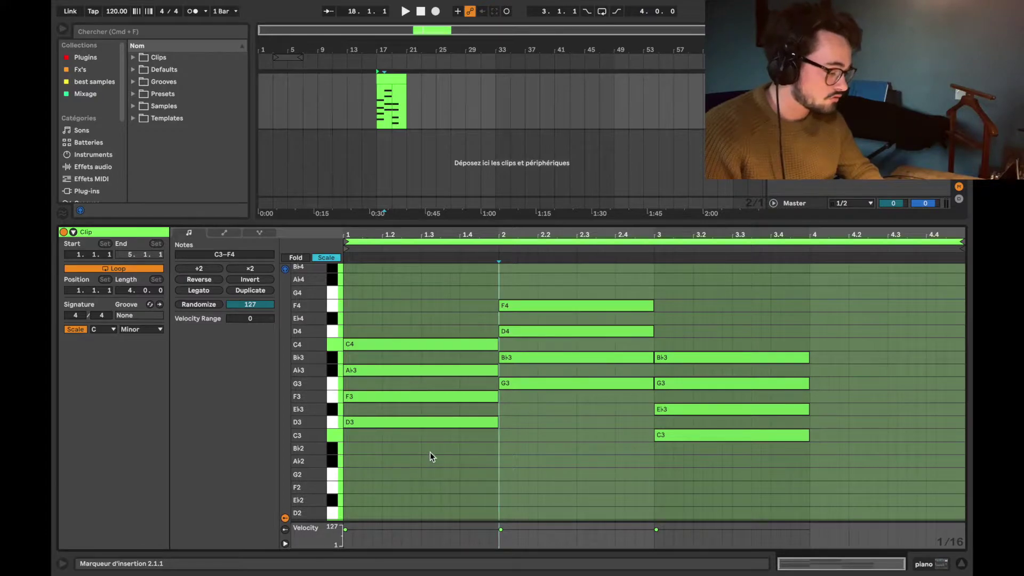
scroll(402, 309, "up", 4)
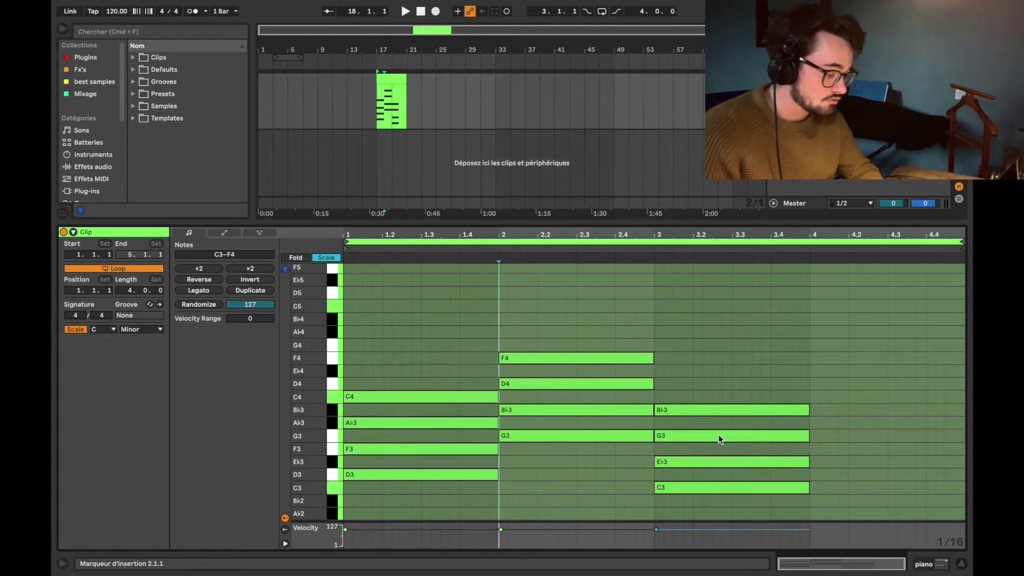
scroll(723, 437, "down", 3)
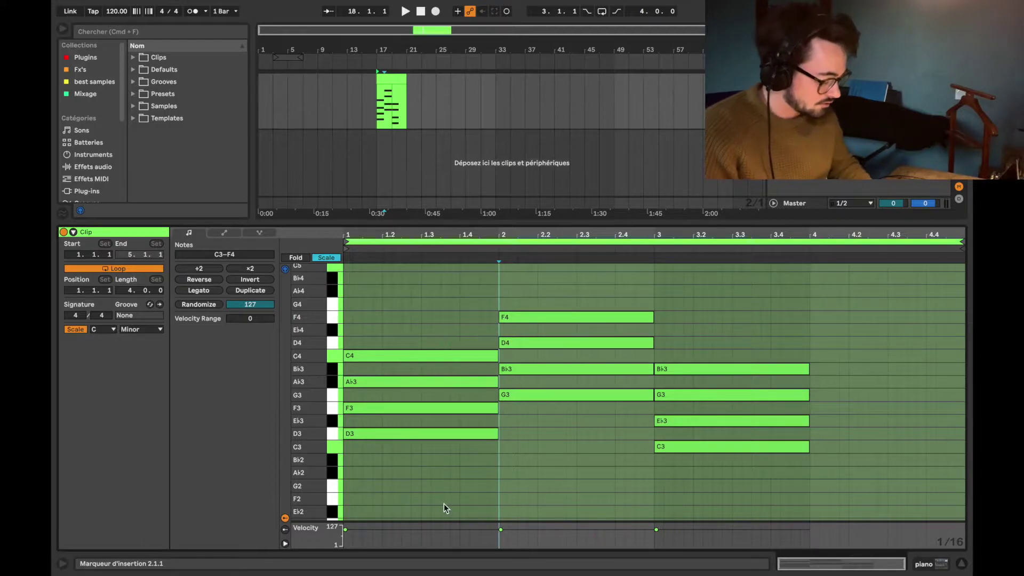
Shorten all chord notes to one beat and duplicate them so each chord hits three evenly spaced times per bar
key("super+a")
left_click_drag(495, 434, 382, 434)
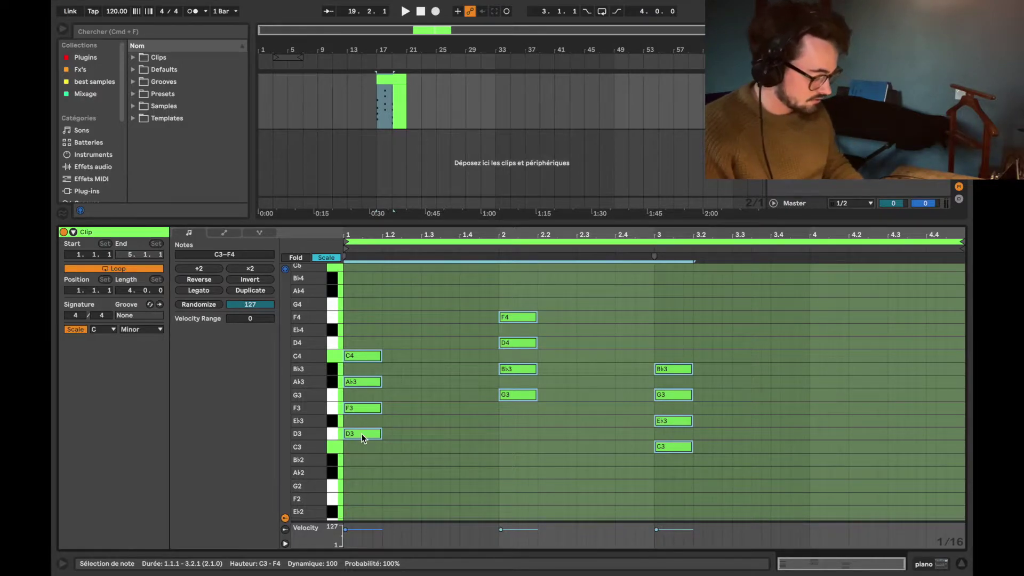
left_click_drag(362, 433, 474, 434)
left_click(510, 466)
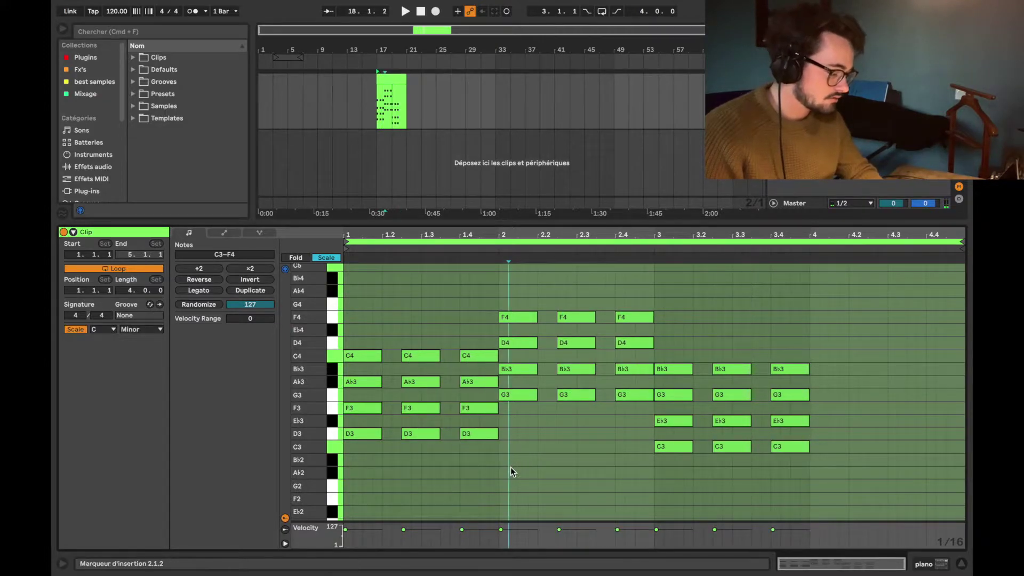
Play back the progression with its repeated chord rhythm
key("space")
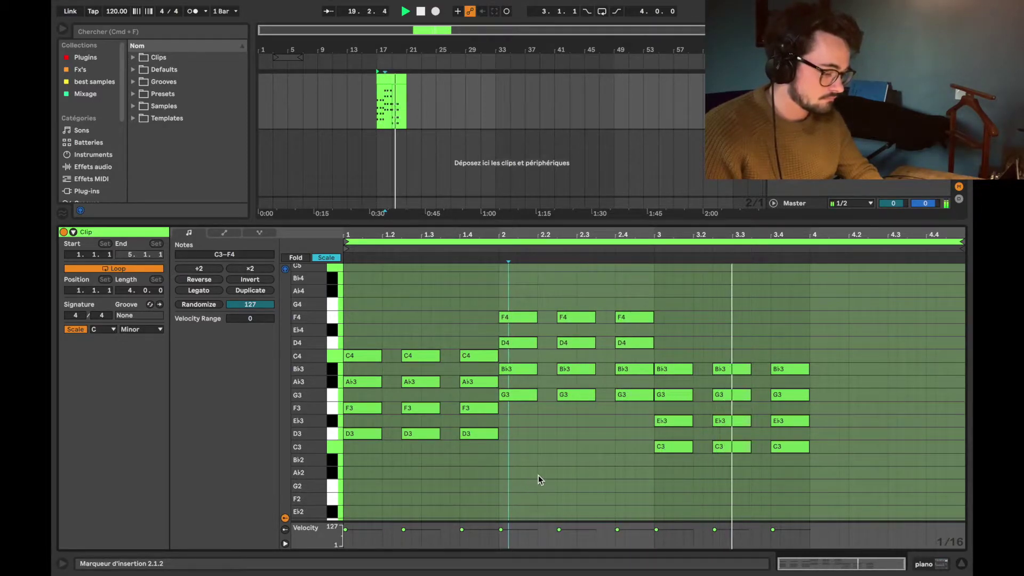
key("space")
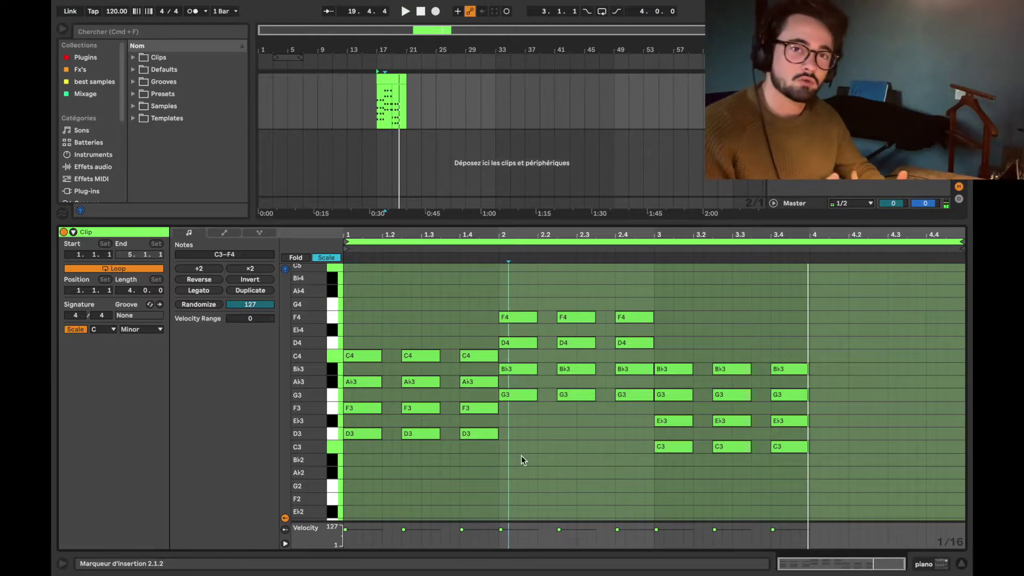
left_click(498, 459)
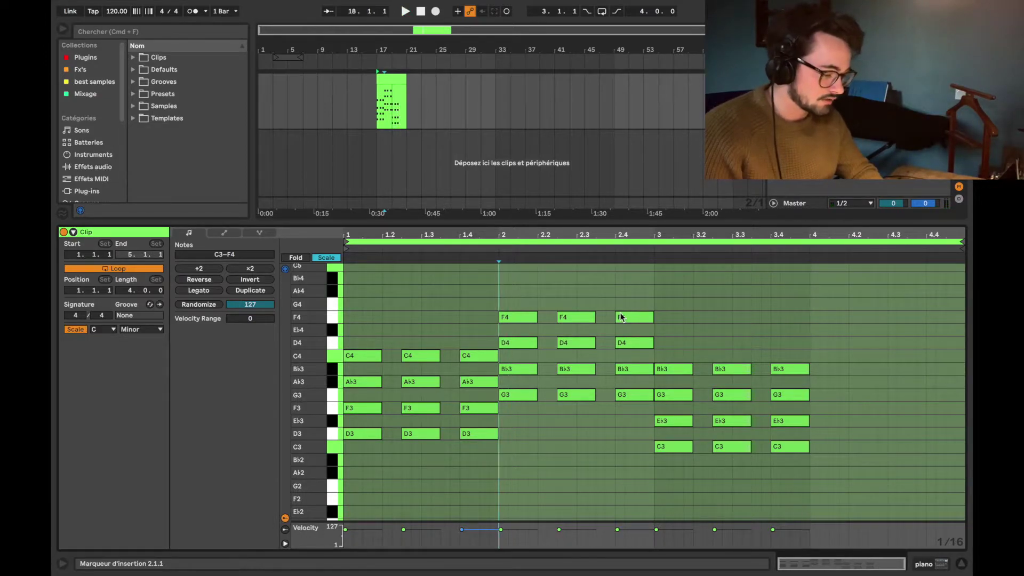
Set the project tempo to 80 BPM
key("plus")
key("plus")
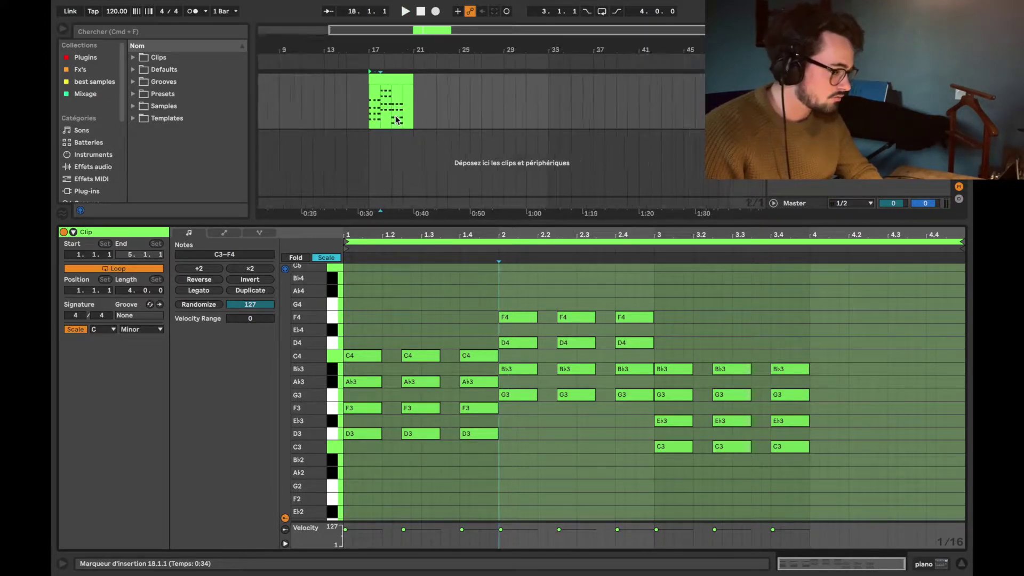
left_click(118, 13)
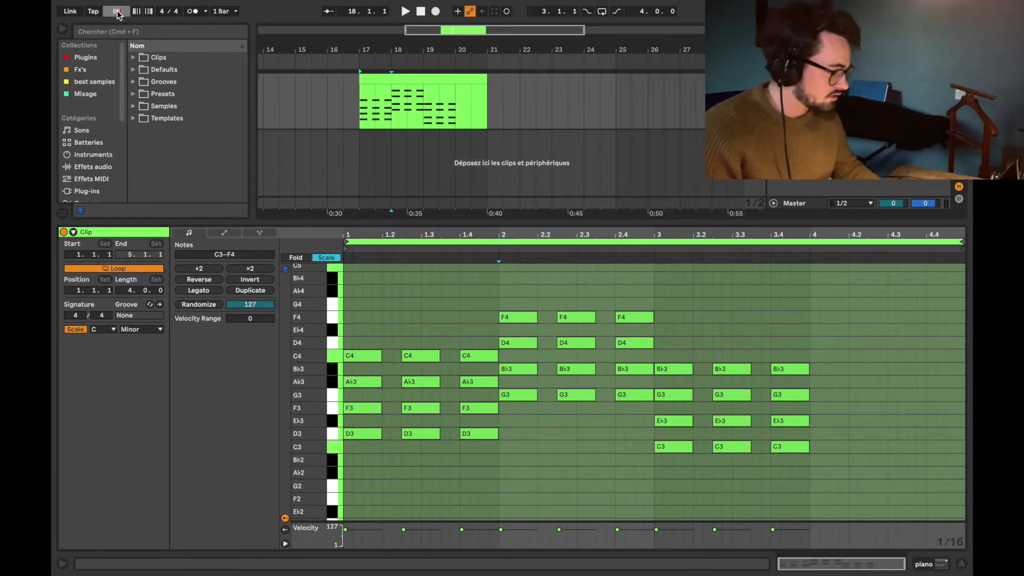
type("80")
key("Return")
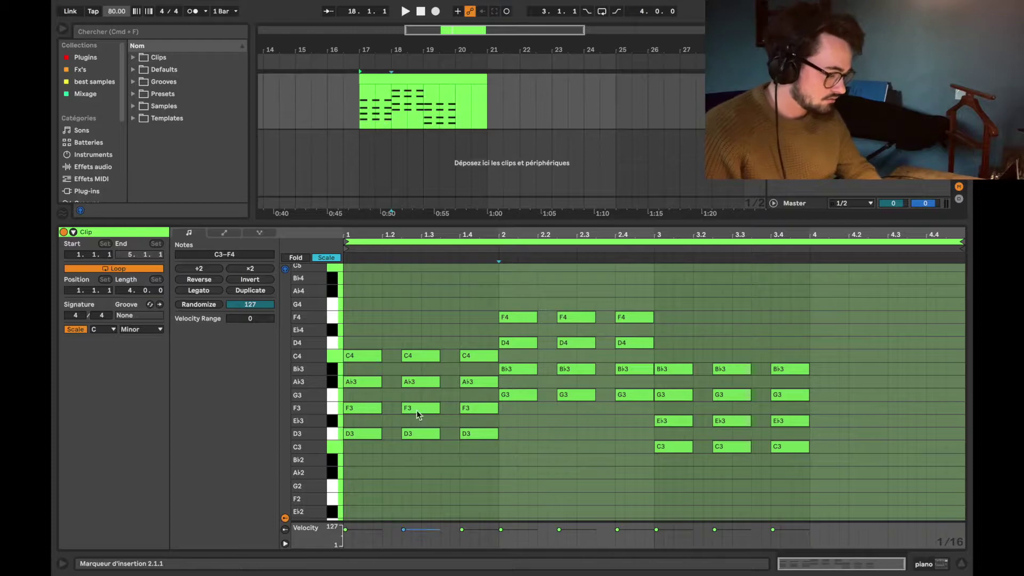
Play back the chord progression at the new tempo
key("space")
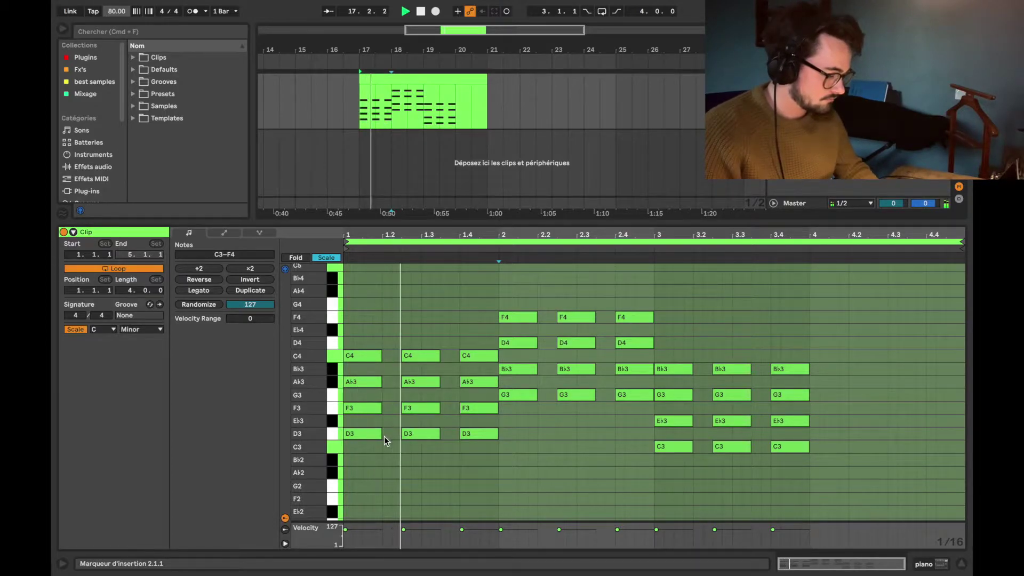
left_click(421, 433)
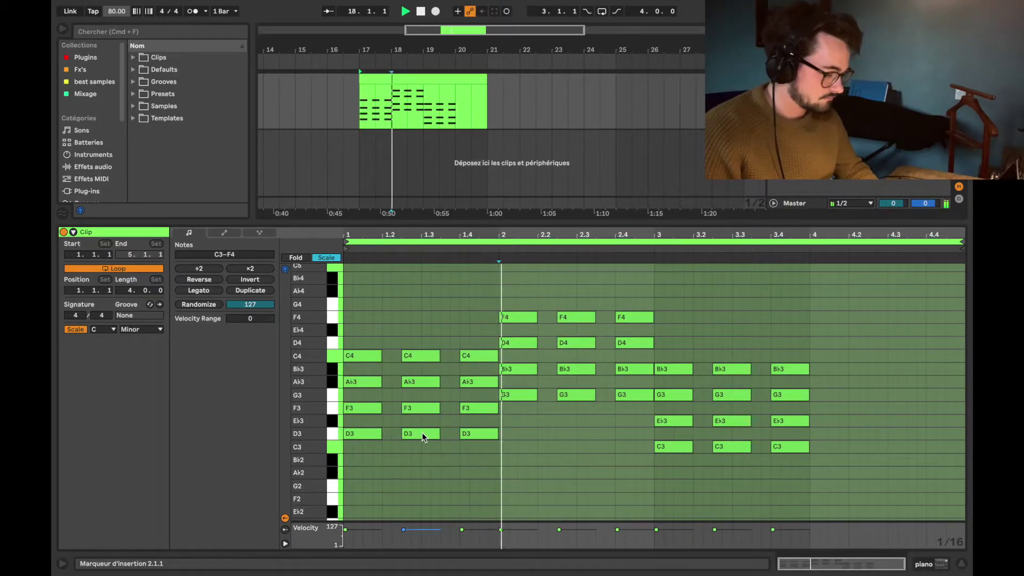
left_click(449, 415)
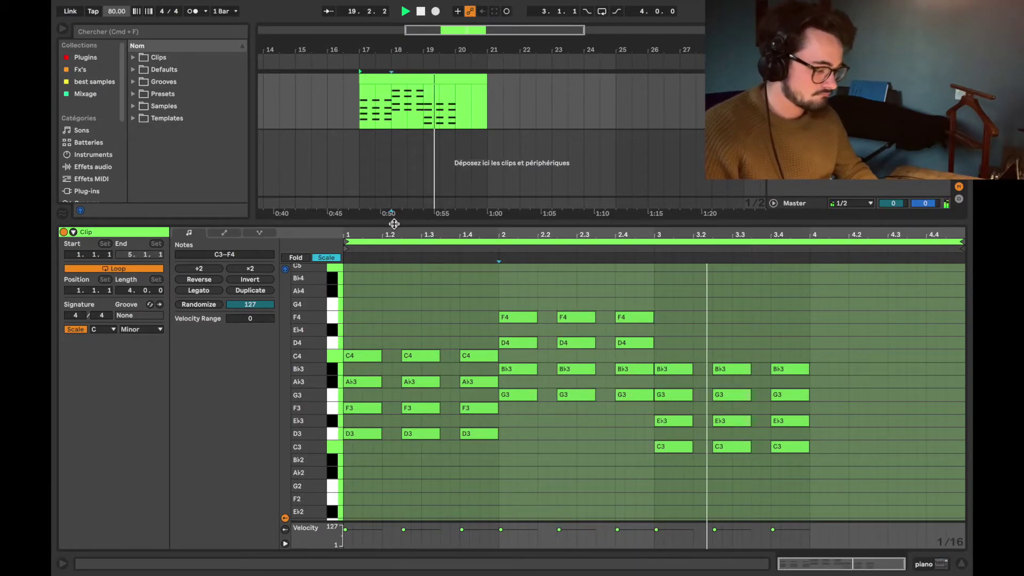
key("space")
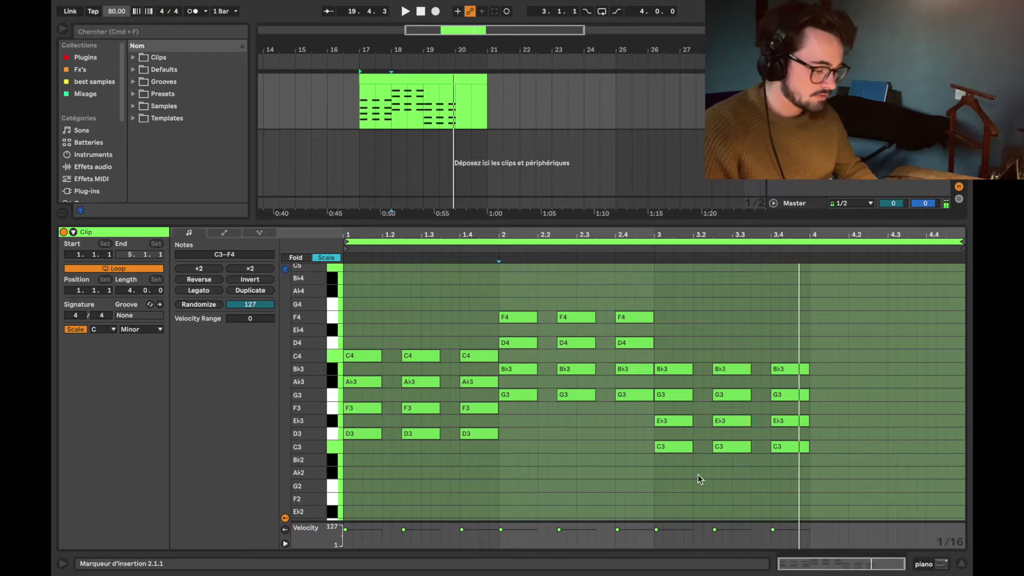
left_click_drag(677, 472, 897, 373)
left_click(900, 373)
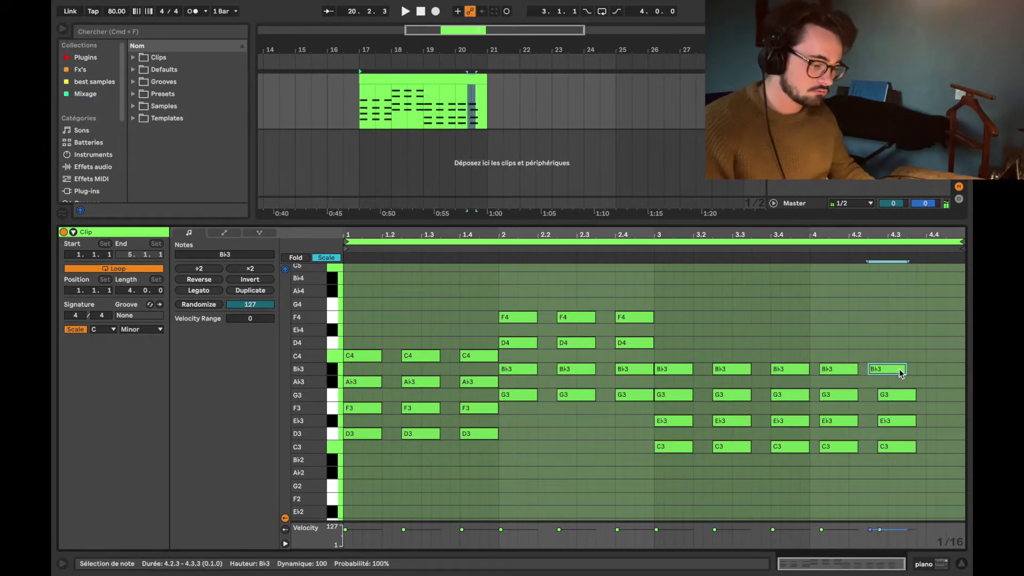
key("super+z")
key("super+z")
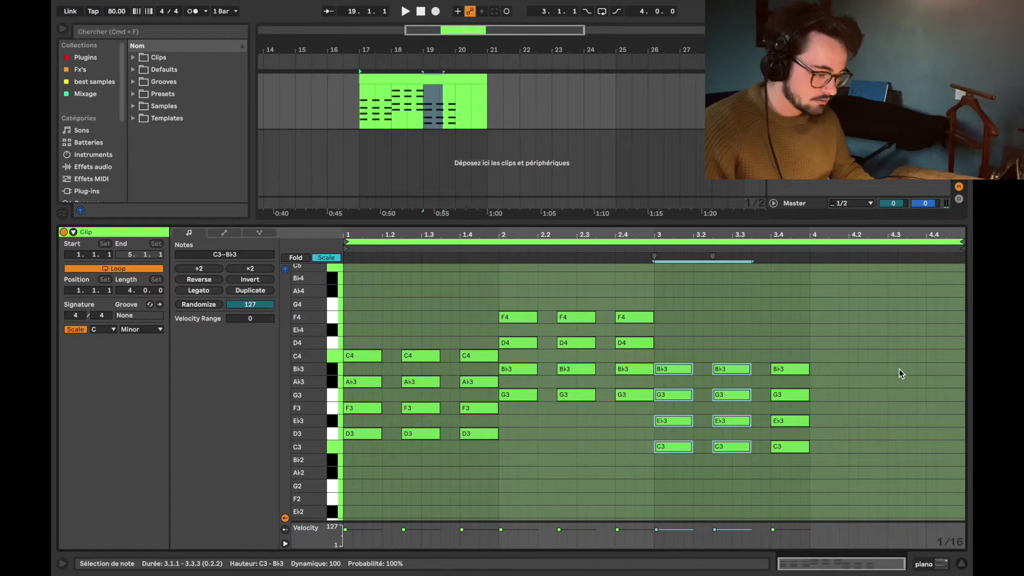
Copy the first two bar 3 chord hits to the start of bar 4 and bar 2's last chord to beat 4.4, and play back
left_click_drag(720, 373, 875, 373)
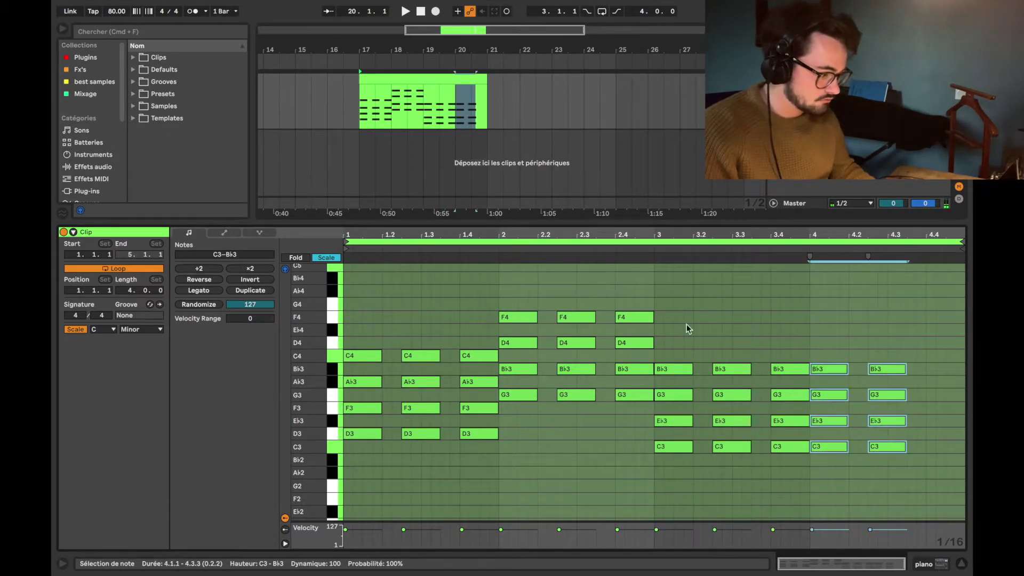
left_click_drag(630, 298, 629, 458)
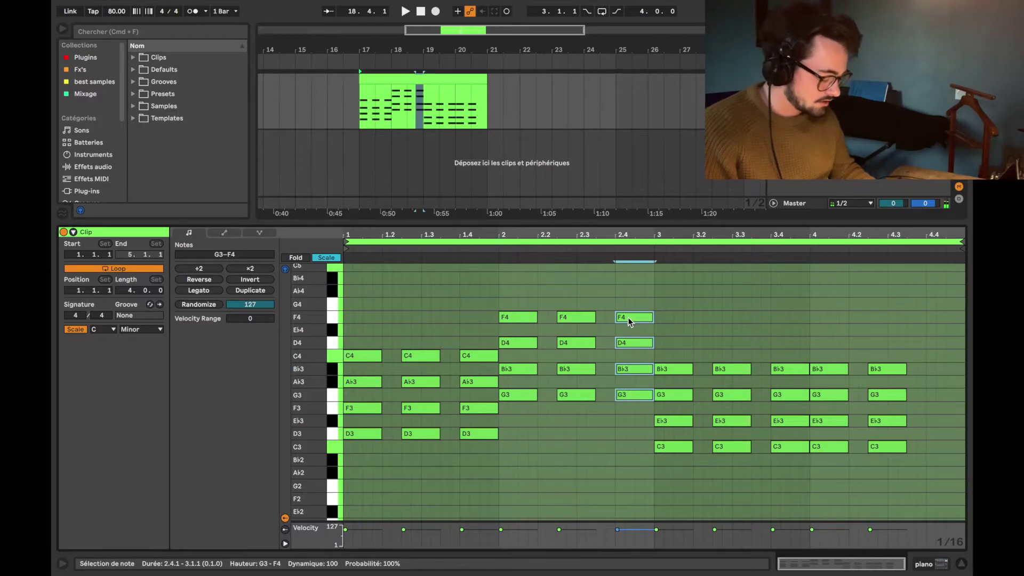
left_click_drag(629, 320, 938, 320)
left_click(888, 356)
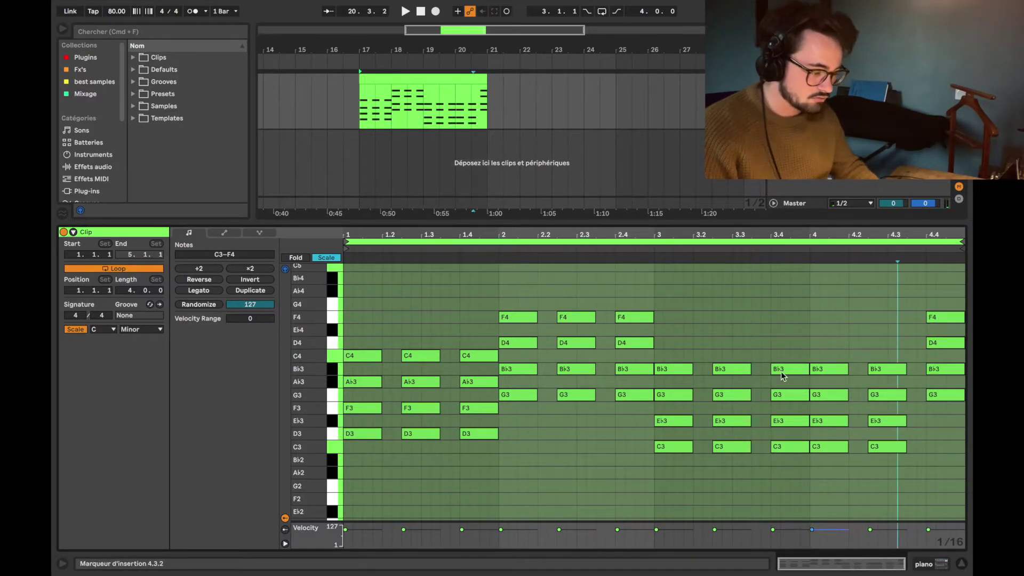
key("space")
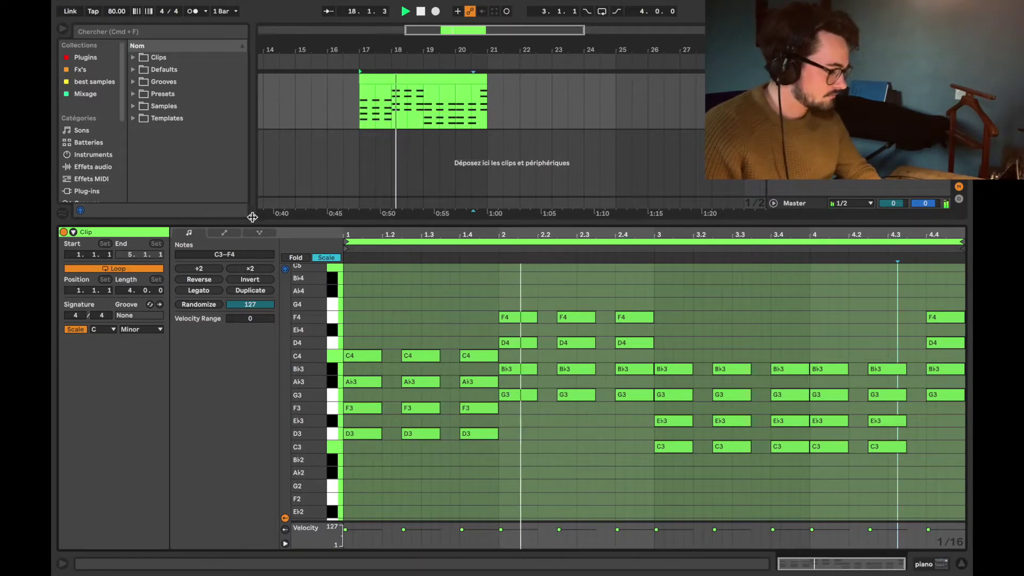
Enlarge the arrangement area and open the Lo-Fi Chill & Beats To Study To folder in the Samples location
left_click_drag(262, 220, 263, 268)
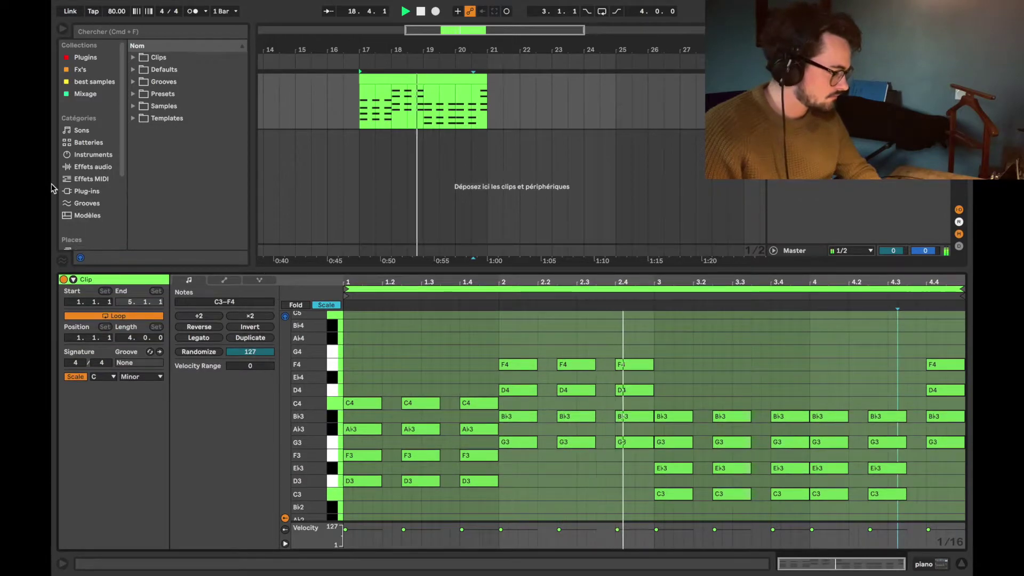
scroll(81, 207, "down", 5)
left_click(95, 197)
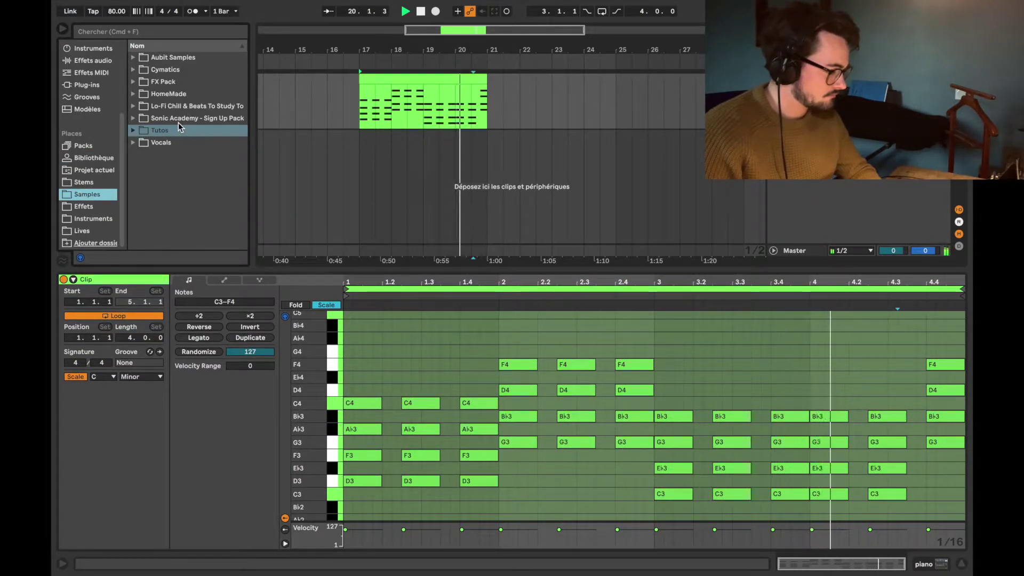
left_click(134, 106)
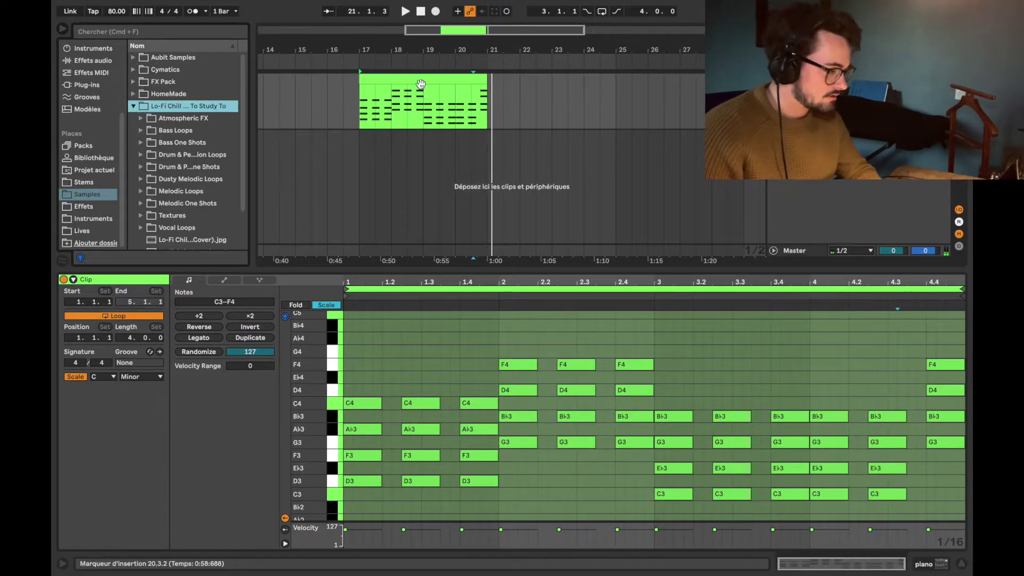
Stop playback and loop the arrangement over the four-bar piano clip
left_click(420, 86)
key("space")
key("super+l")
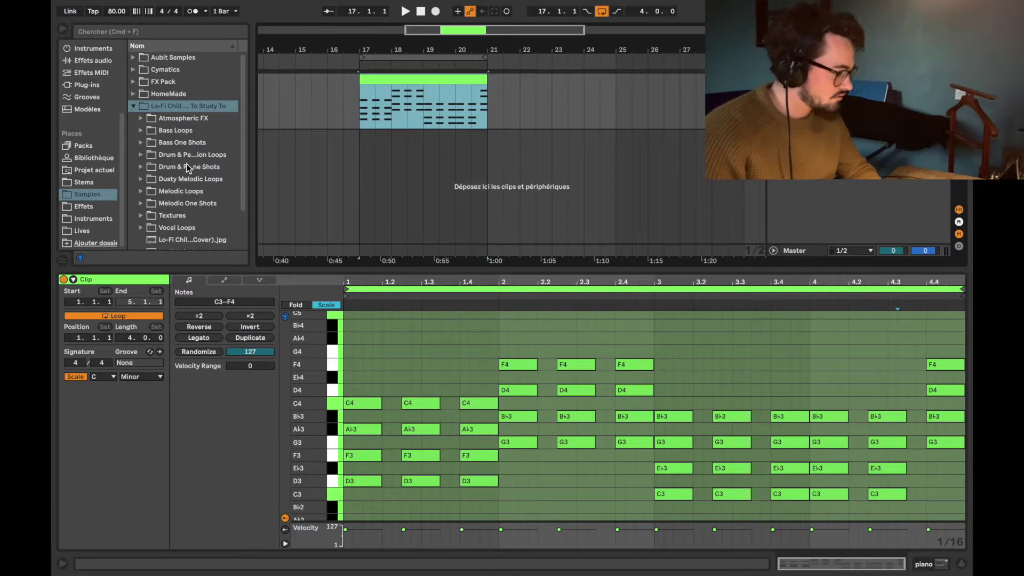
Add the full drum loop PMHS_Full_Drum_Loop_85_Gravity on a new track at bar 17, below the piano clip
scroll(188, 168, "down", 1)
left_click(141, 142)
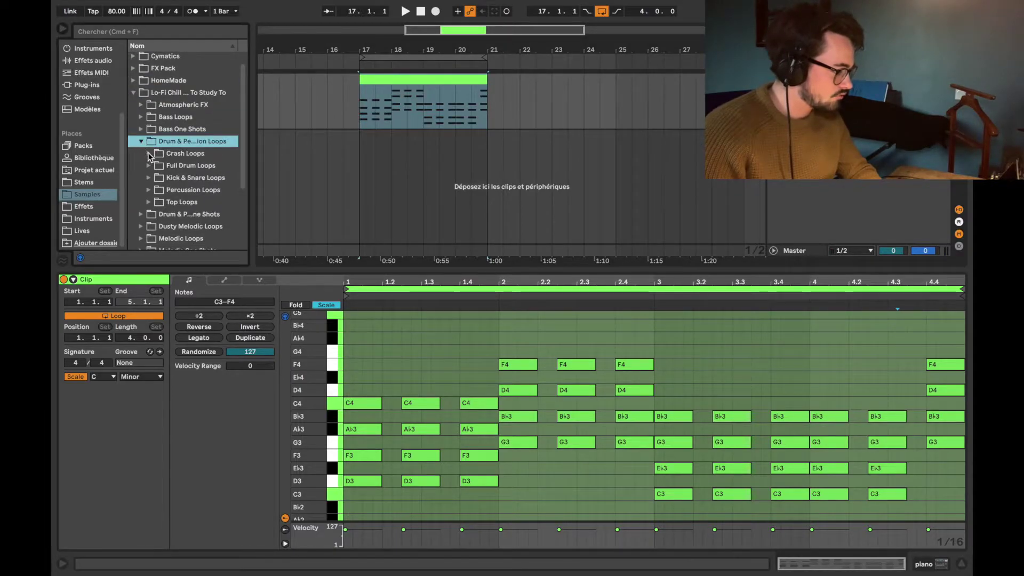
left_click(149, 166)
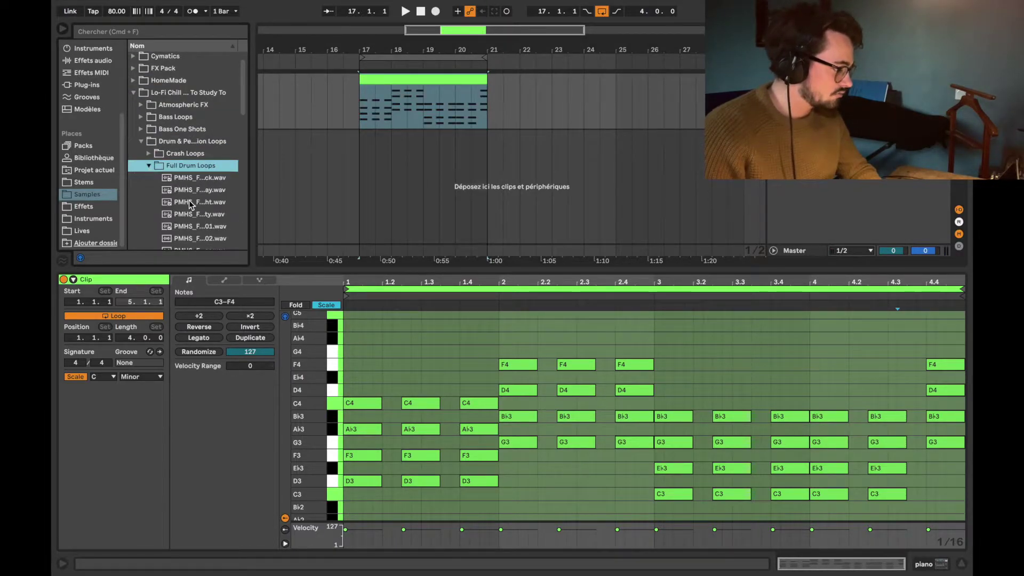
scroll(189, 199, "down", 3)
left_click(189, 181)
left_click_drag(178, 183, 360, 166)
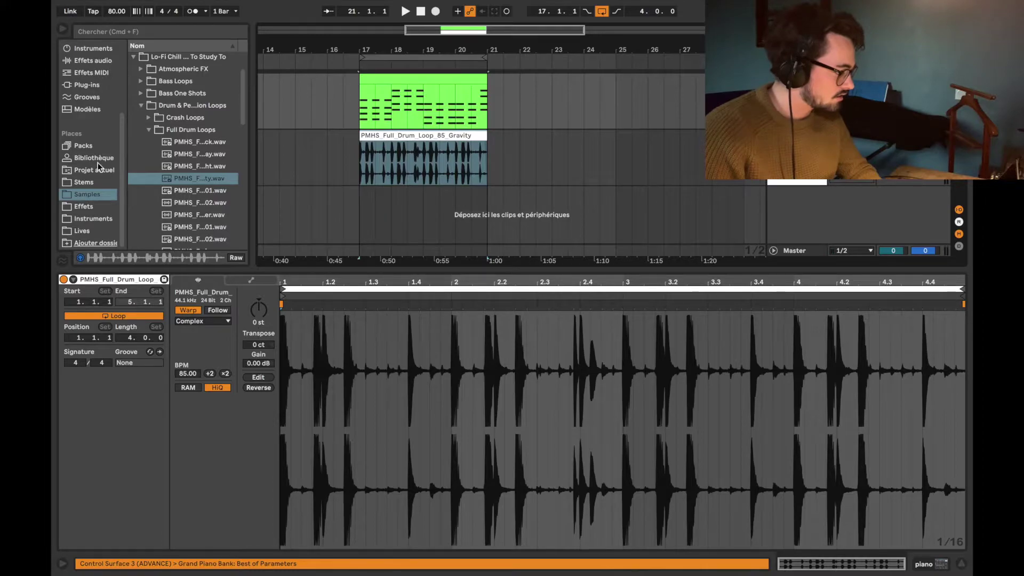
Add a Compressor to the piano track and sidechain it from the PMHS Full Drum Loop 85 Gravity track
scroll(97, 172, "up", 5)
left_click(80, 69)
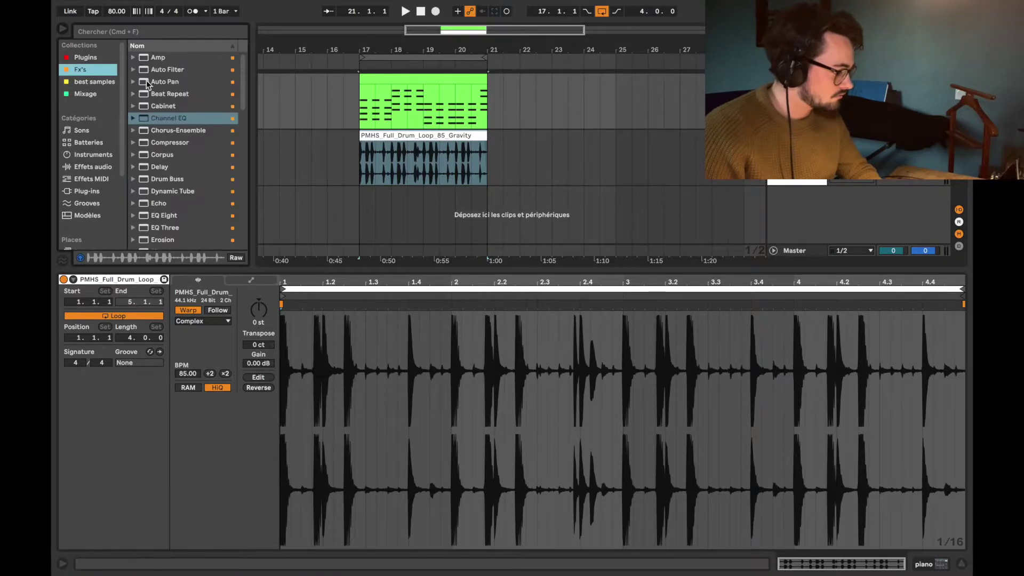
double_click(170, 142)
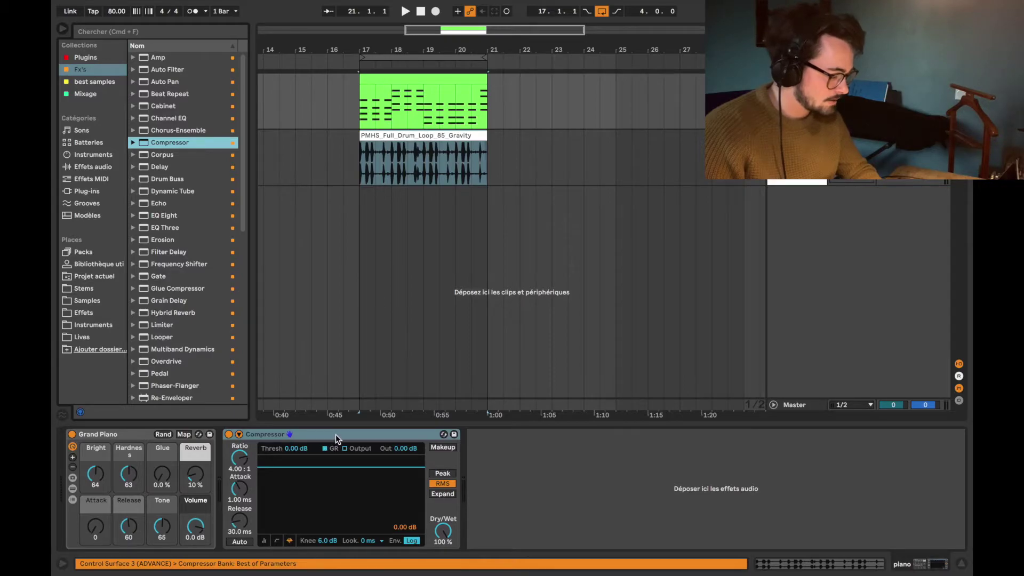
left_click(239, 435)
left_click(249, 465)
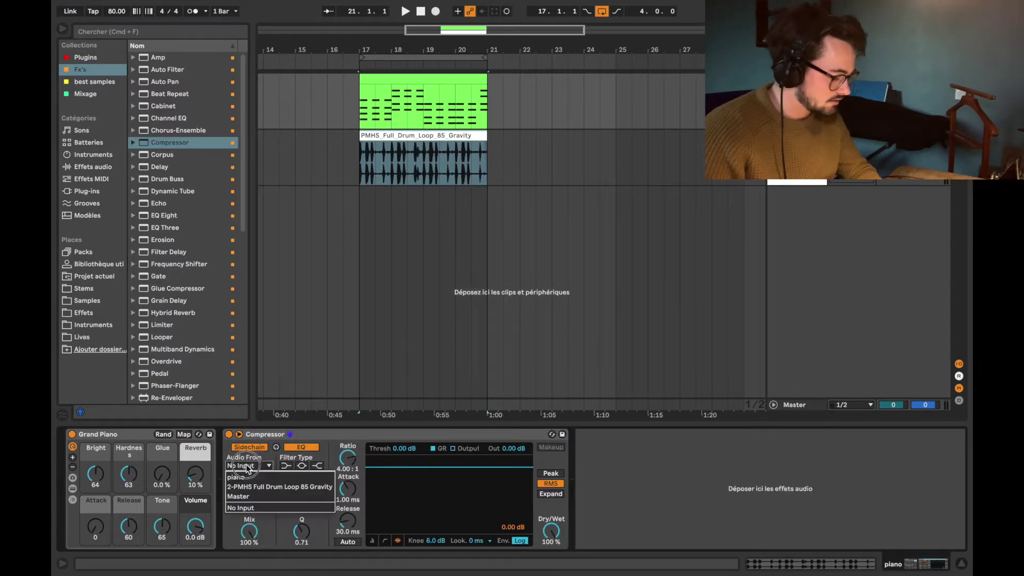
left_click(263, 487)
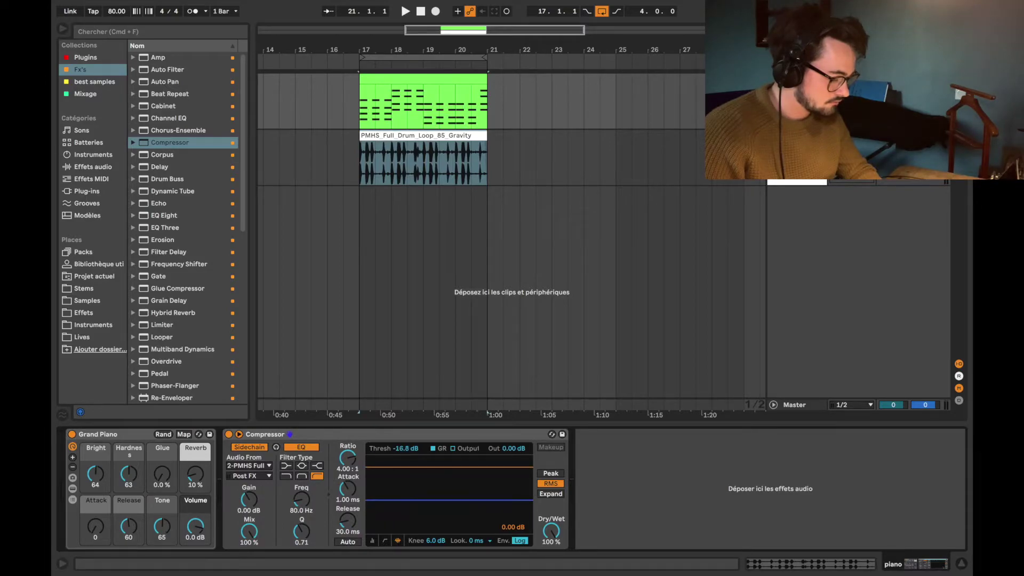
Lower the Compressor's threshold to about -22.3 dB while playing the loop
key("space")
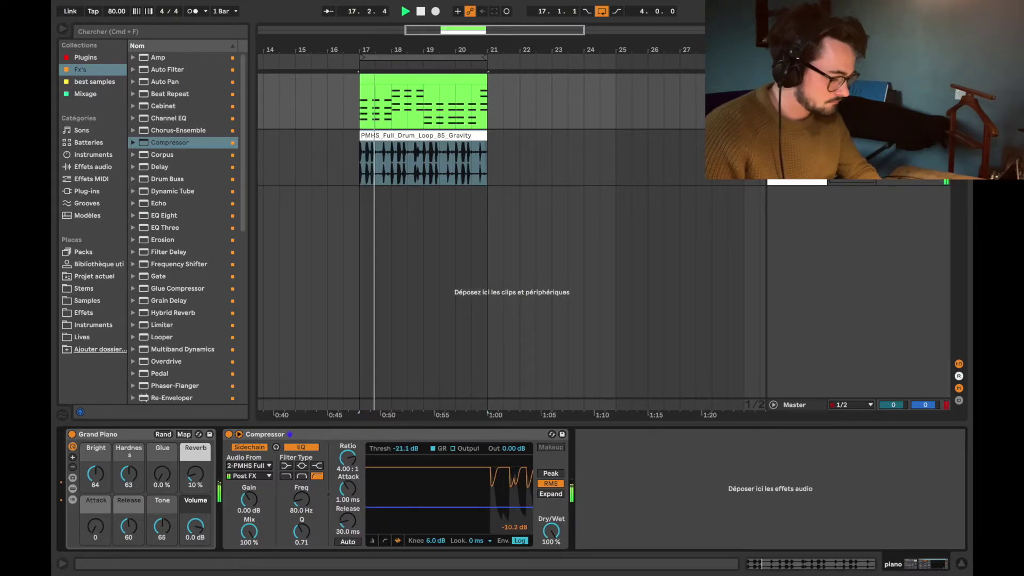
left_click_drag(521, 467, 522, 474)
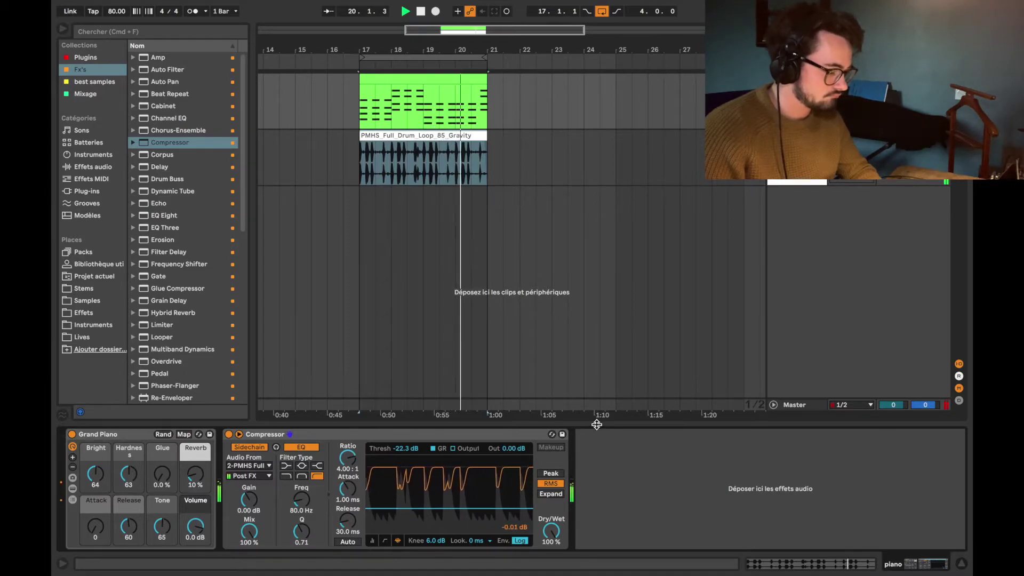
key("space")
Reopen the piano clip and add an eighth-note B♭4 at beat 1.2 above the chords
left_click(375, 115)
double_click(425, 79)
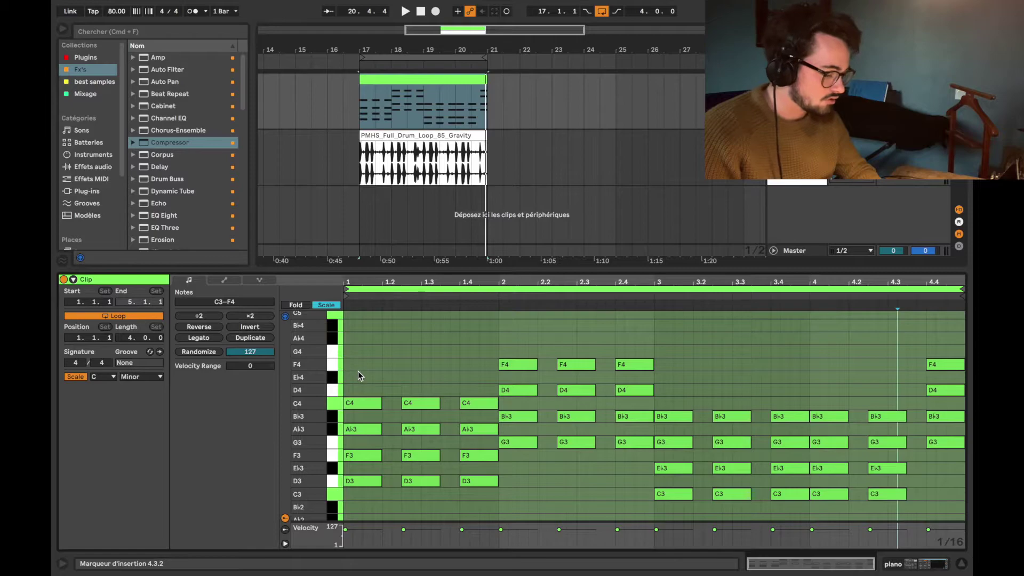
double_click(374, 367)
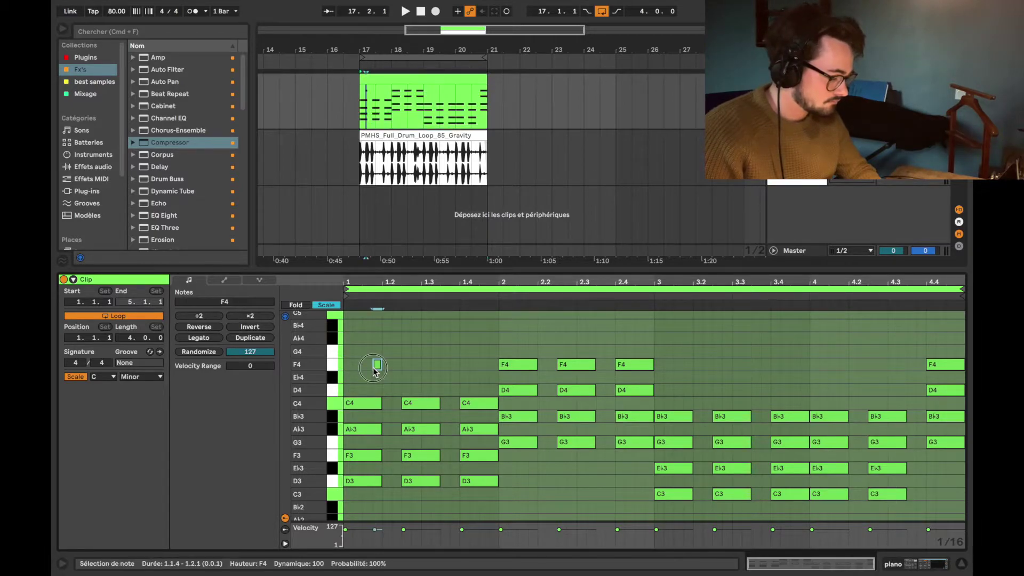
key("Right")
key("Right")
left_click_drag(396, 366, 390, 333)
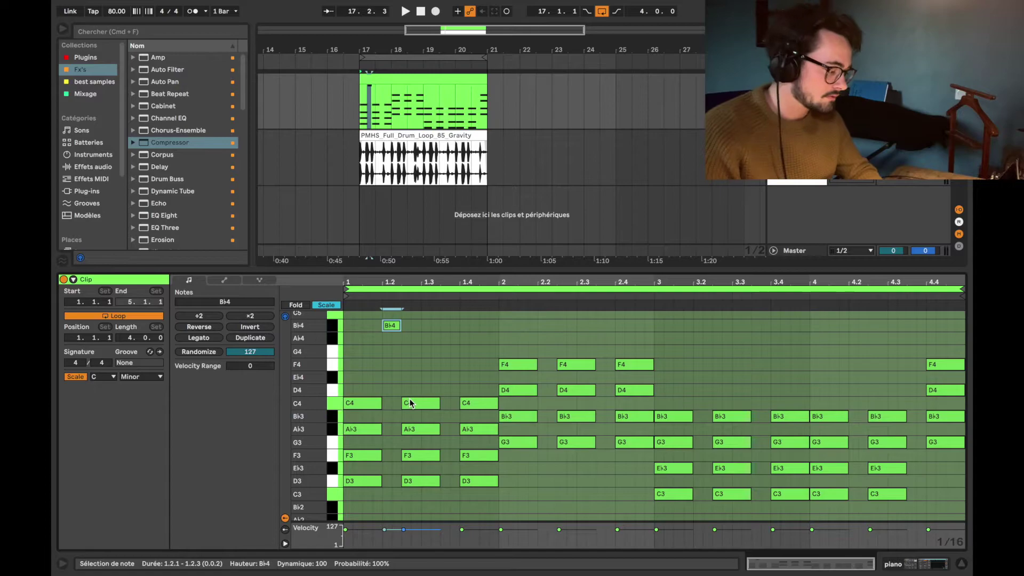
Move the B♭4 melody note to 1.1.4, place a copy at E♭5 starting at 1.2.2, and play the result
scroll(406, 391, "down", 5)
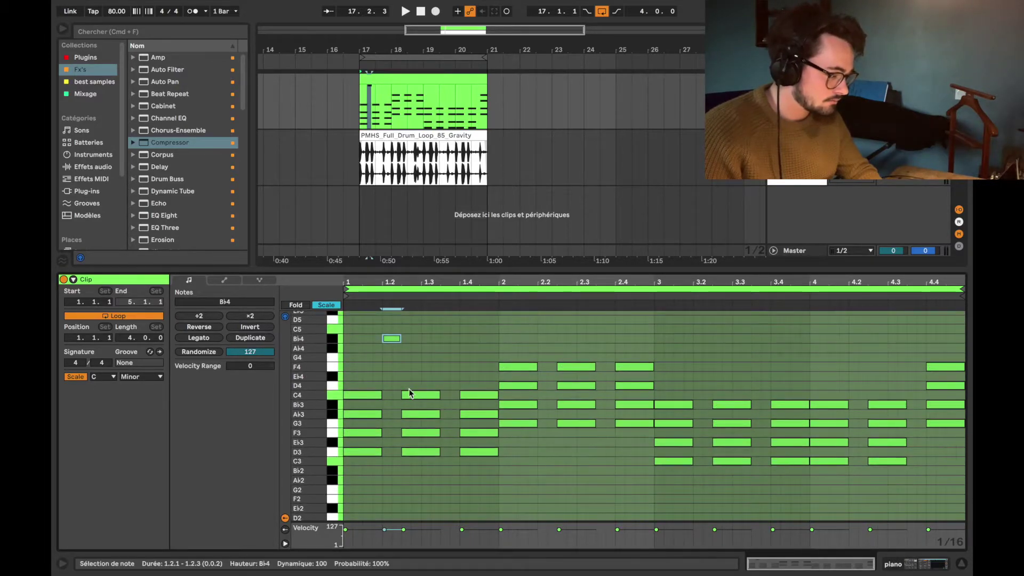
key("space")
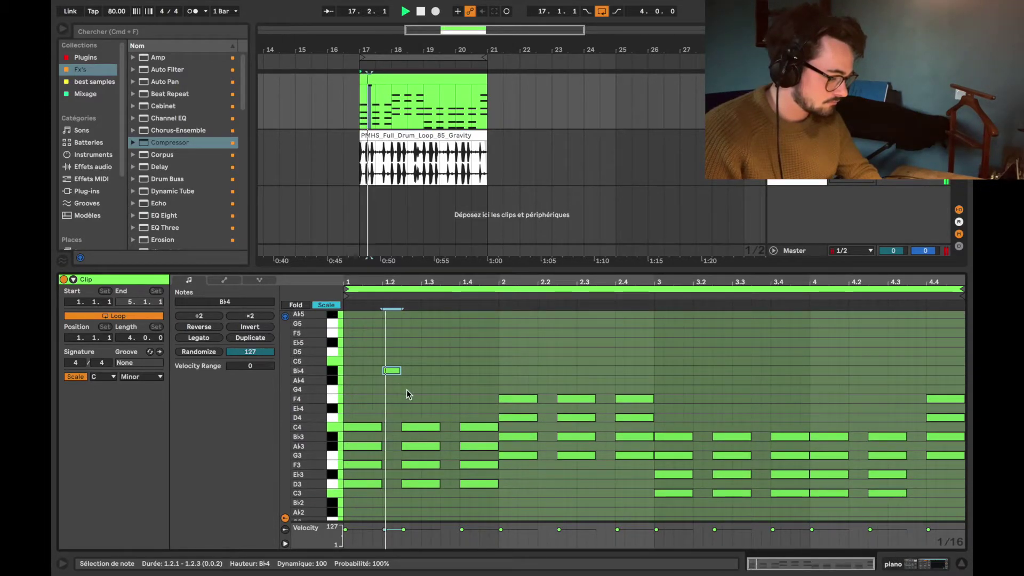
scroll(396, 369, "up", 3)
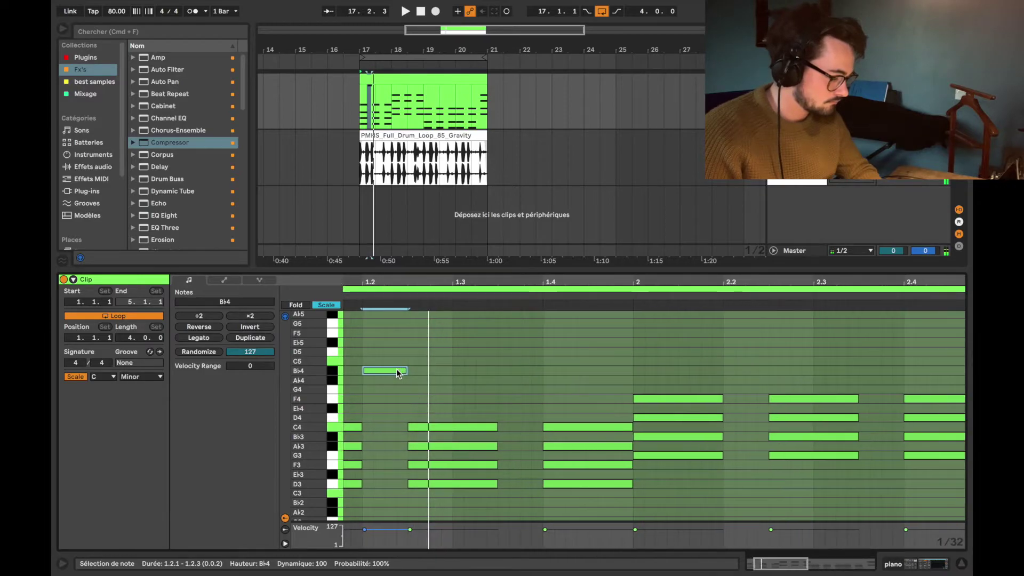
mouse_move(412, 363)
left_mouse_down()
mouse_move(393, 354)
mouse_move(418, 343)
mouse_move(408, 344)
left_mouse_up()
scroll(390, 365, "down", 3)
key("space")
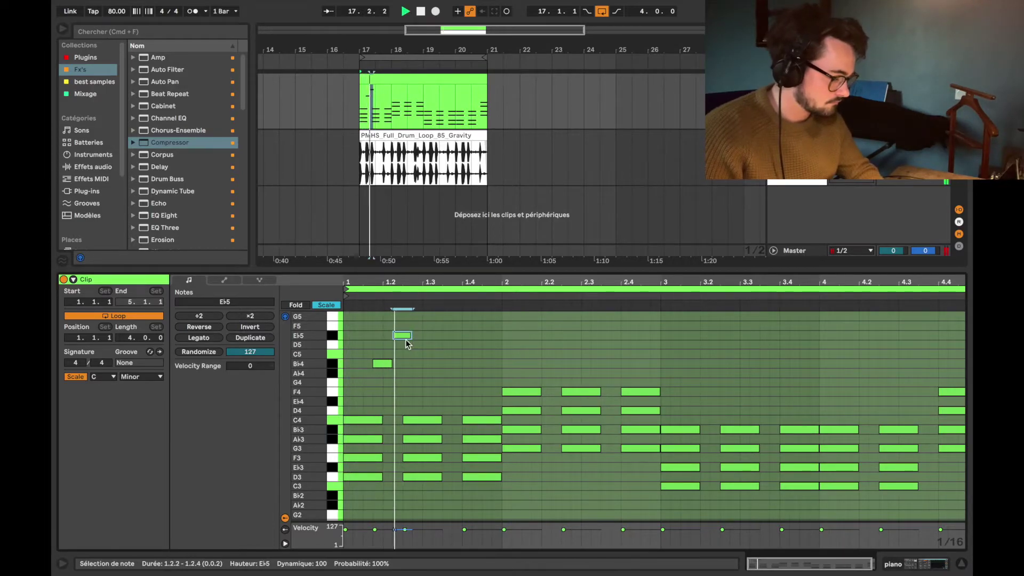
Lower the two melody notes to A♭4 and C5, playing back the changes
key("space")
left_click(383, 364, "shift")
key("Down")
key("space")
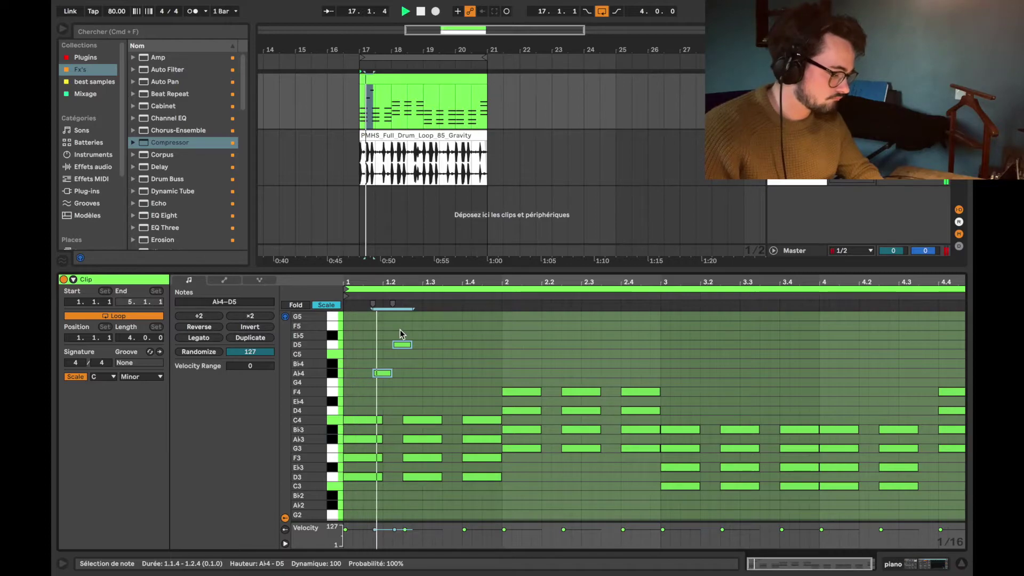
left_click(403, 345)
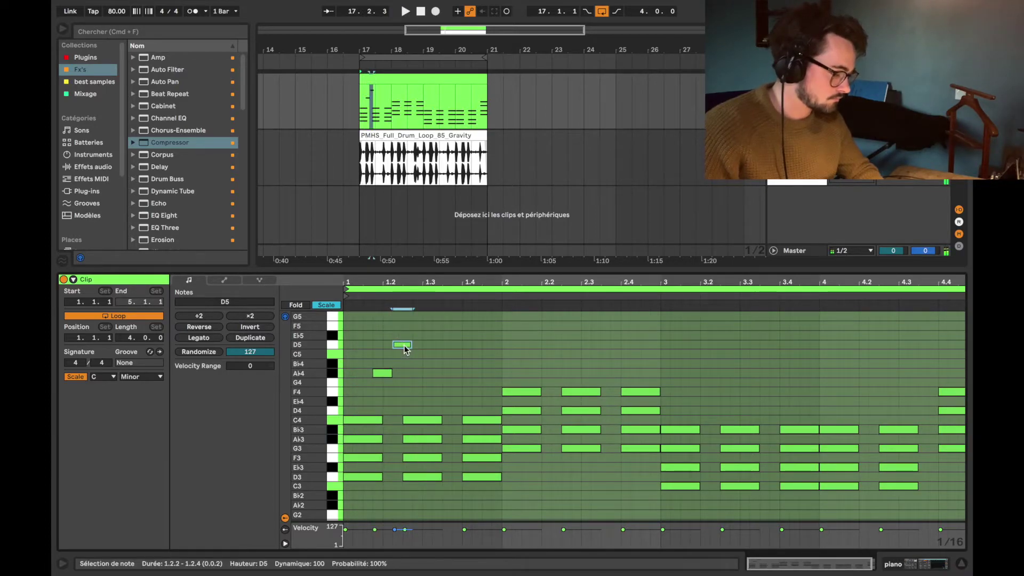
key("Down")
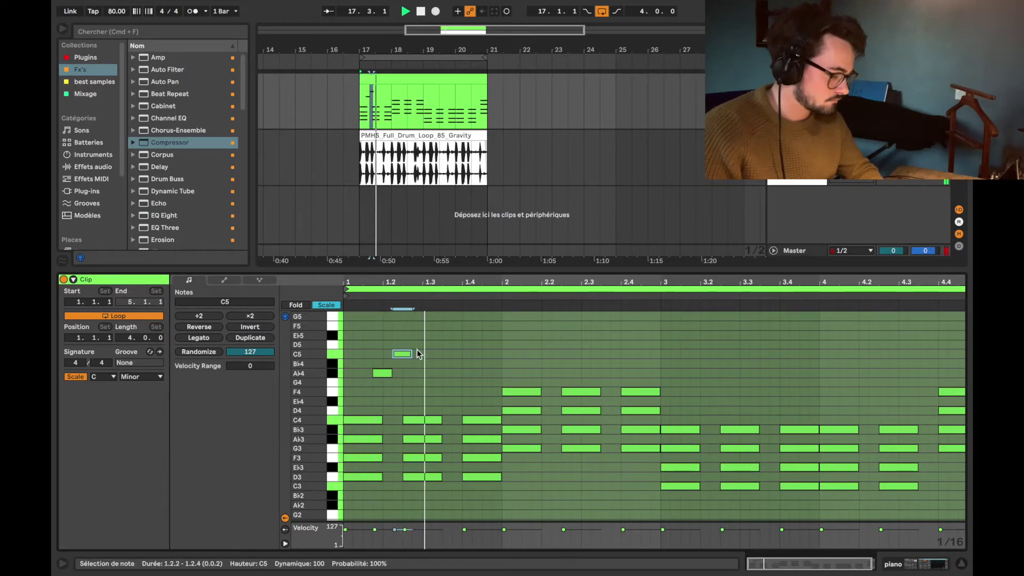
key("space")
Duplicate the A♭4 and C5 melody notes to start at 1.3.4 and play the loop
left_click_drag(386, 388, 482, 357)
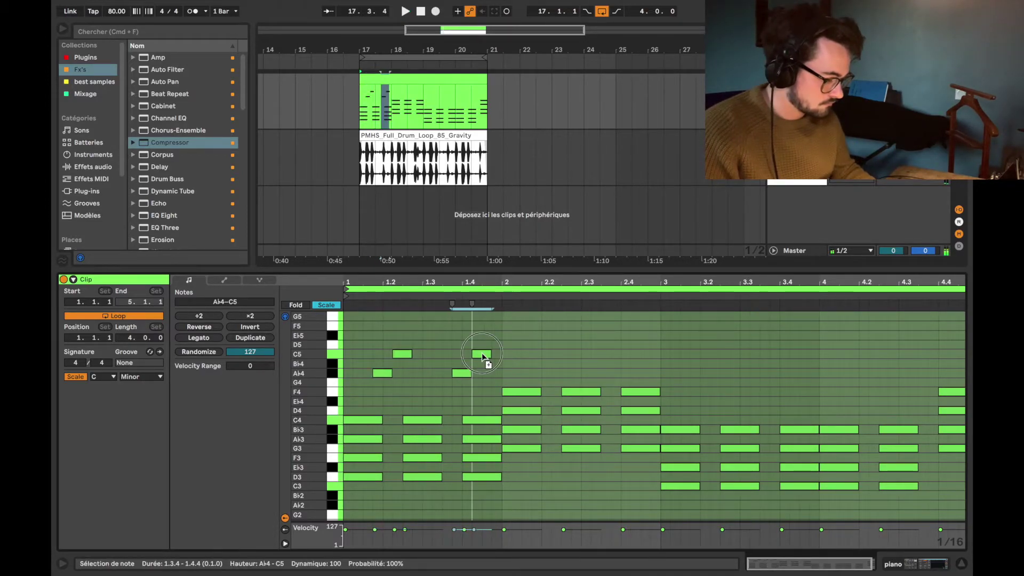
key("space")
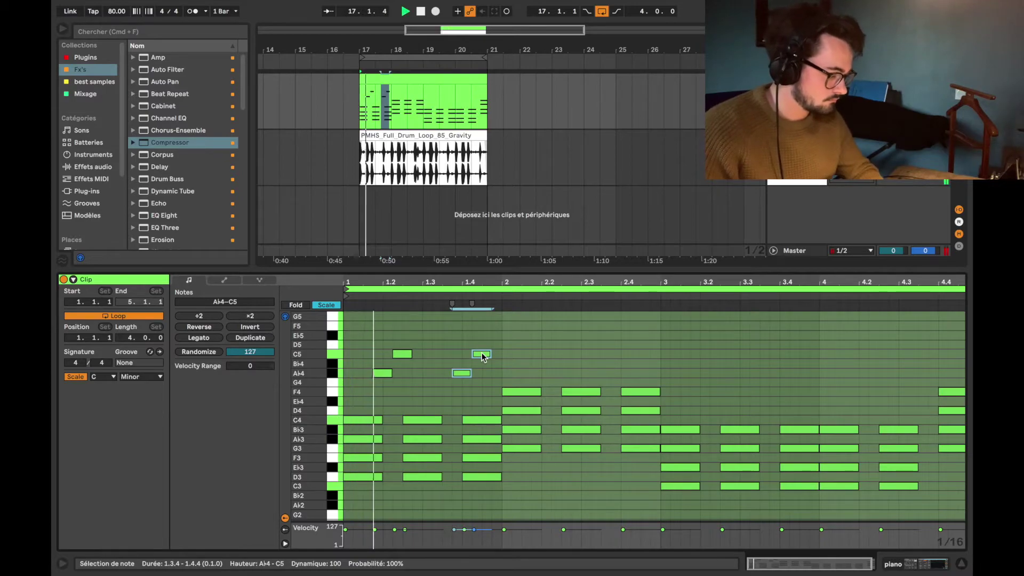
Add a sixteenth-note E♭5 at 1.4.4 to finish the first bar's melody and play the loop
key("space")
double_click(496, 335)
key("space")
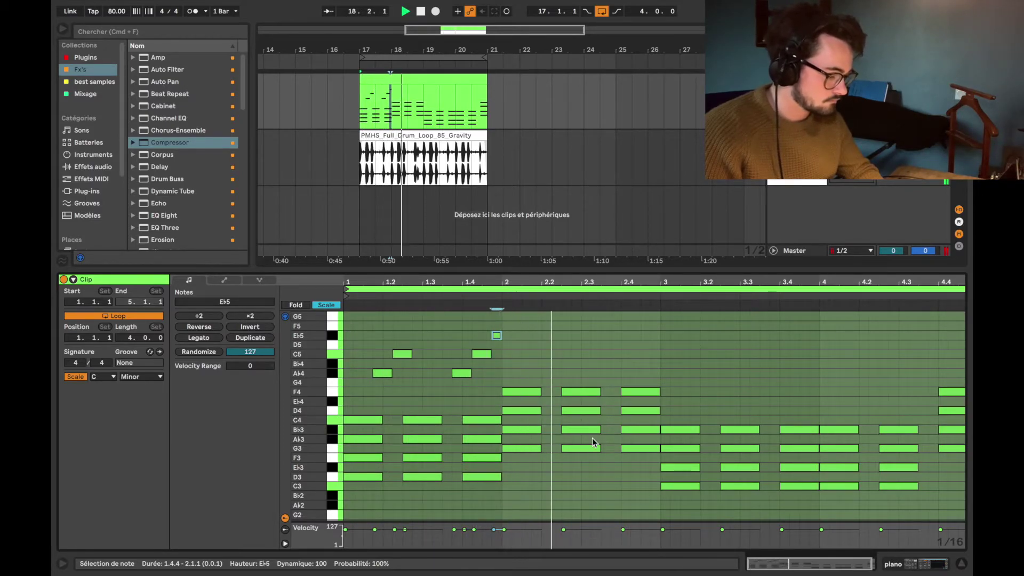
key("space")
Copy the five-note melody phrase to bar 2 starting at 2.1.4, transpose it to span C5–G5, and play it back
left_click_drag(360, 387, 498, 340)
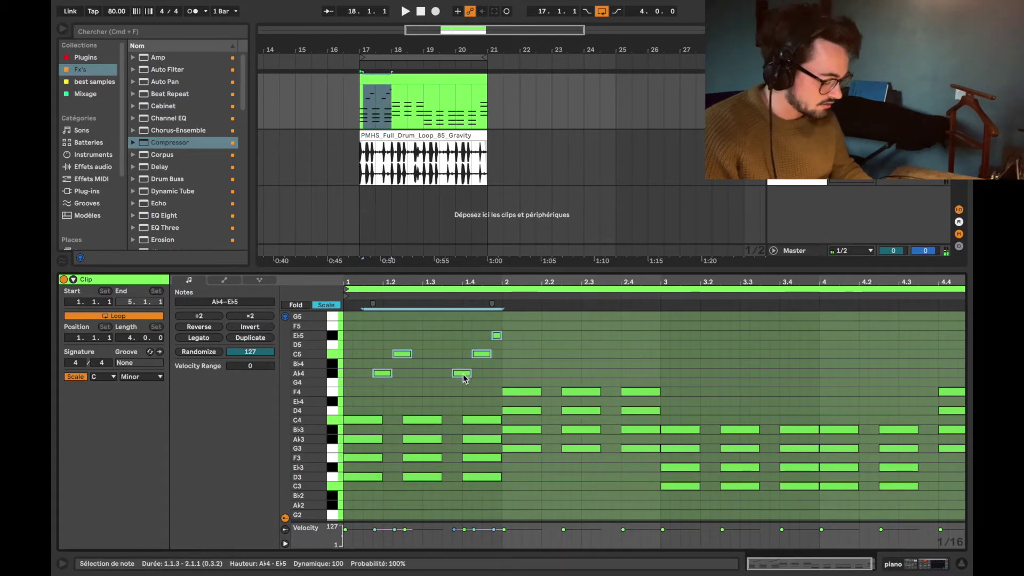
left_click_drag(462, 373, 621, 372)
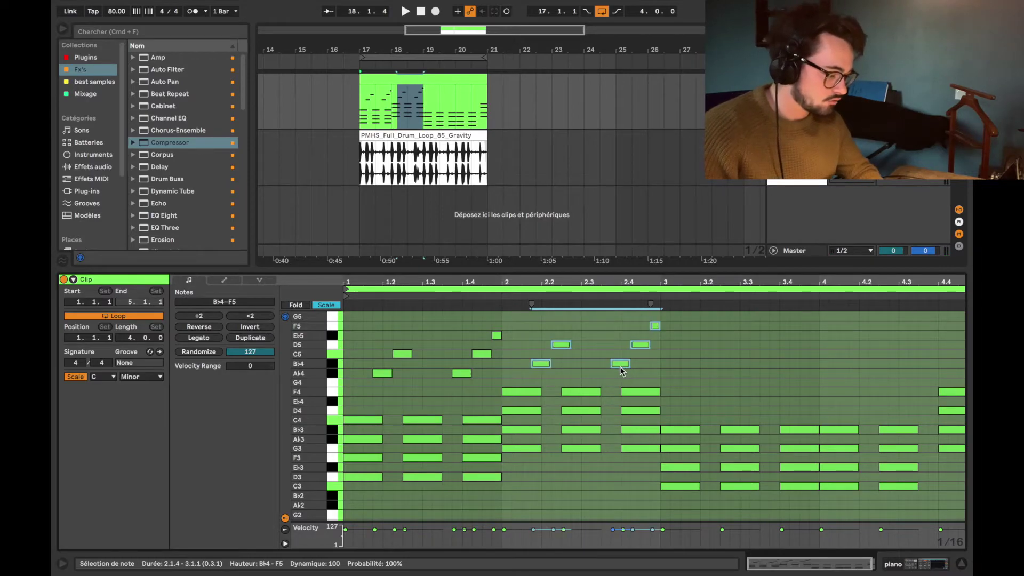
key("Up")
scroll(619, 366, "up", 3)
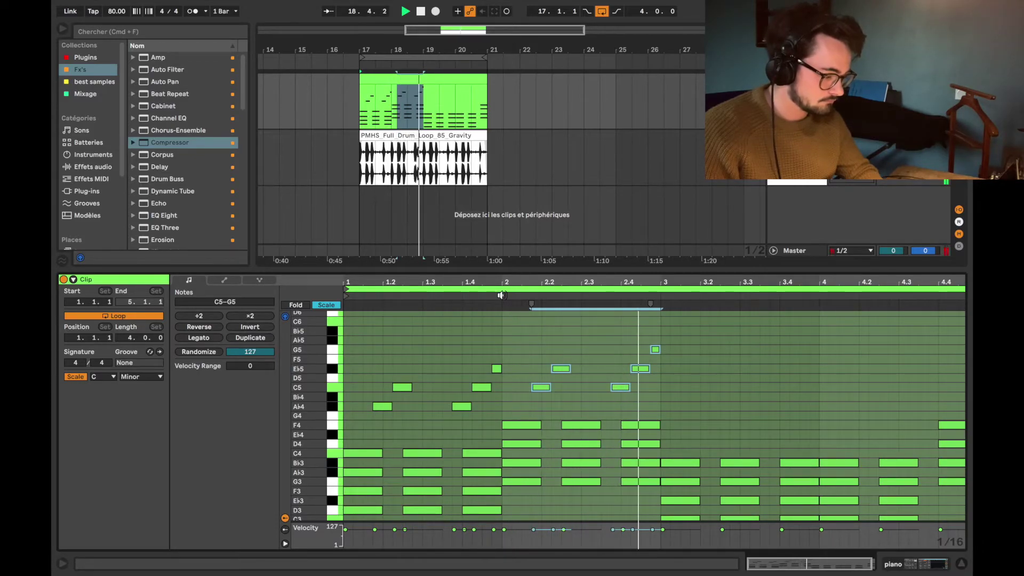
scroll(669, 421, "down", 1)
key("space")
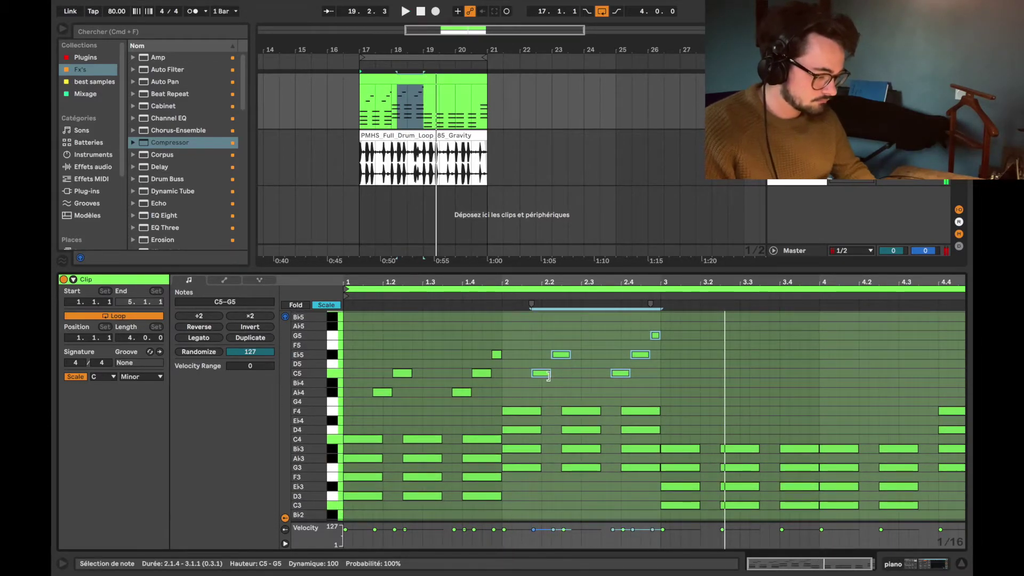
Copy the bar 2 melody phrase to bar 3 starting at 3.1.4, transpose it to span G4–D5, and play it back
left_click_drag(545, 376, 703, 421)
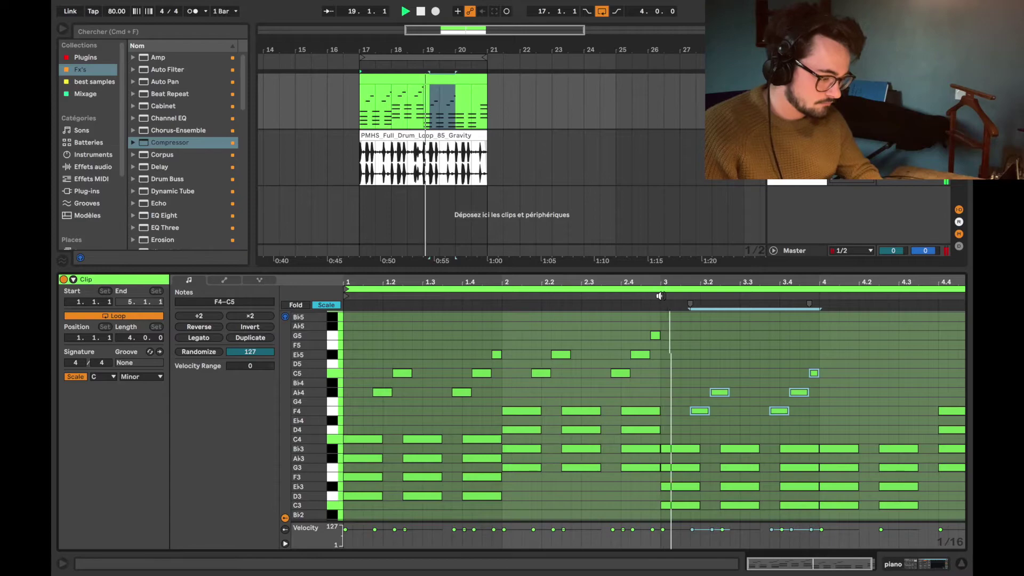
key("space")
left_click_drag(699, 426, 812, 377)
key("Up")
key("space")
key("space")
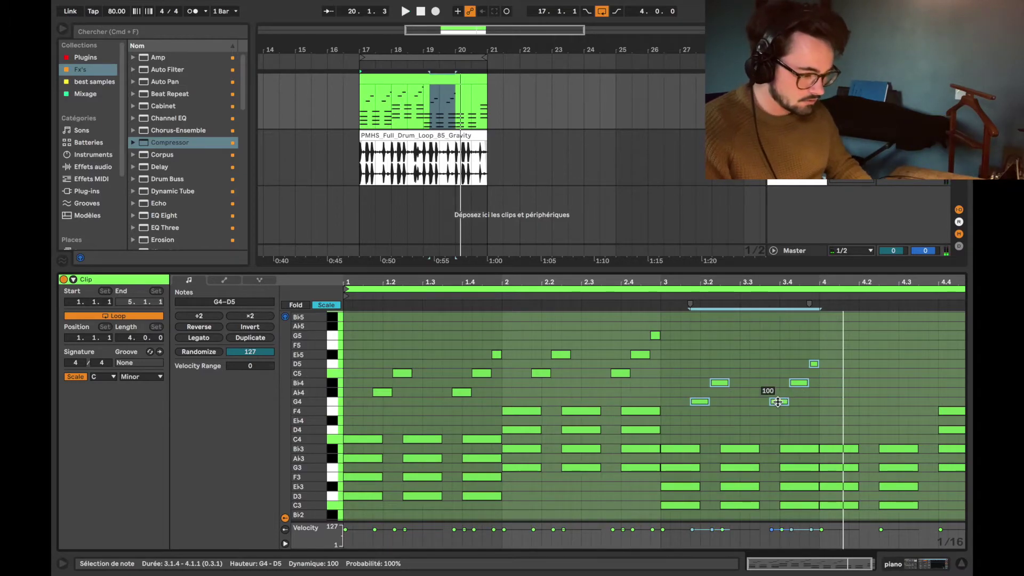
Duplicate the bar 3 melody phrase into bar 4, raise its last note to E♭5, and play the loop from the start
key("ctrl+d")
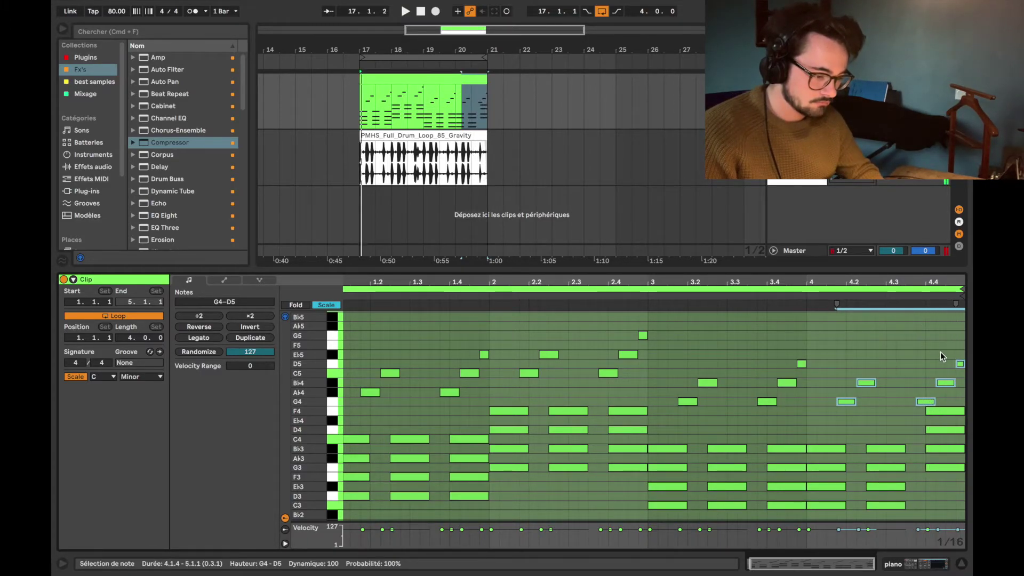
left_click(960, 363)
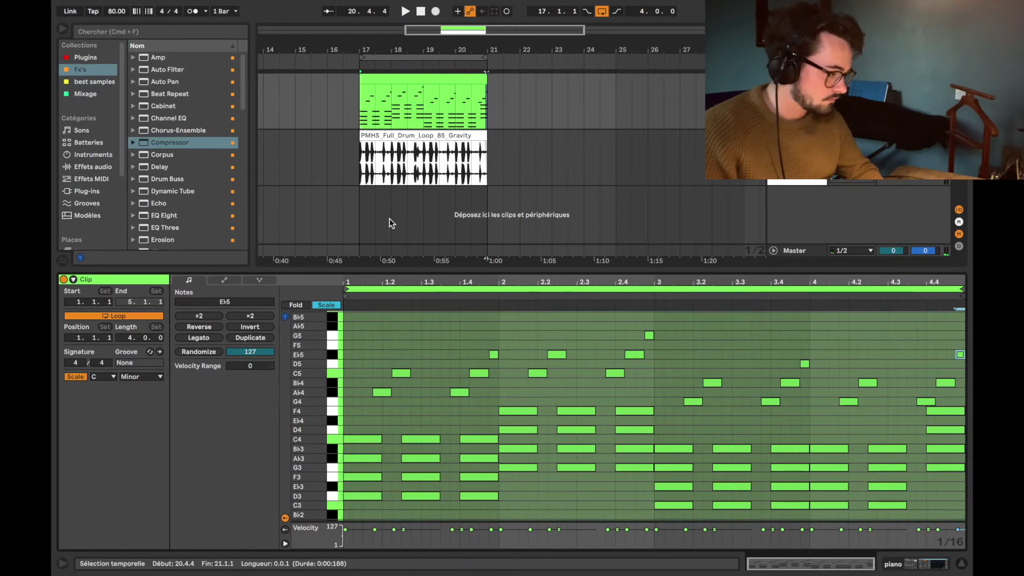
left_click(360, 98)
key("space")
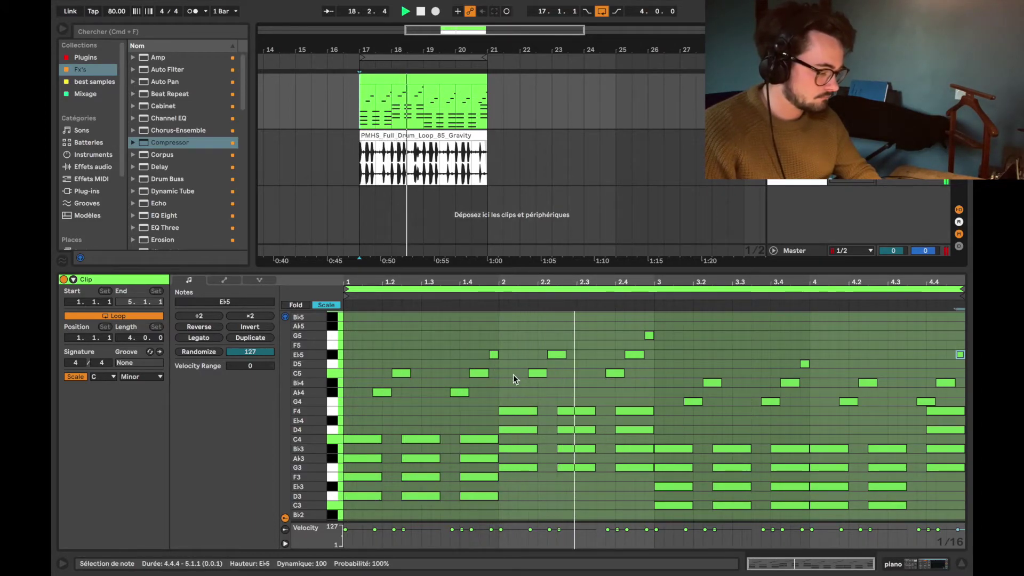
Lower the two E♭5 melody notes in bar 2 to D5 and play the loop from 2.1.4
left_click_drag(553, 355, 561, 365)
key("space")
left_click_drag(625, 356, 627, 365)
key("space")
left_click(529, 335)
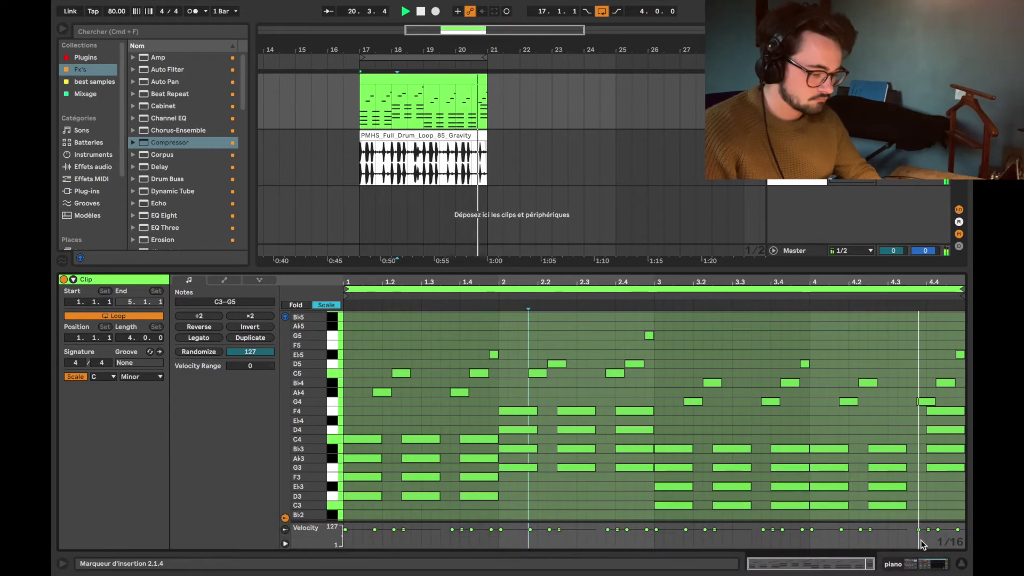
Add the Vinyl effect after the piano's Compressor, set Warp to 24% and Dust to 45%, and play the result
left_click(910, 568)
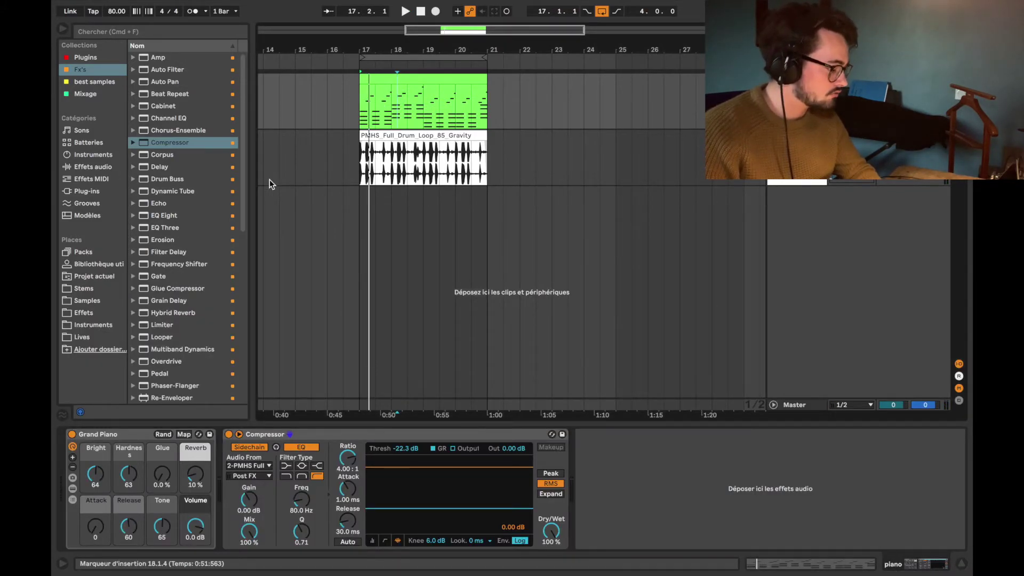
scroll(192, 328, "down", 10)
left_click_drag(159, 403, 206, 389)
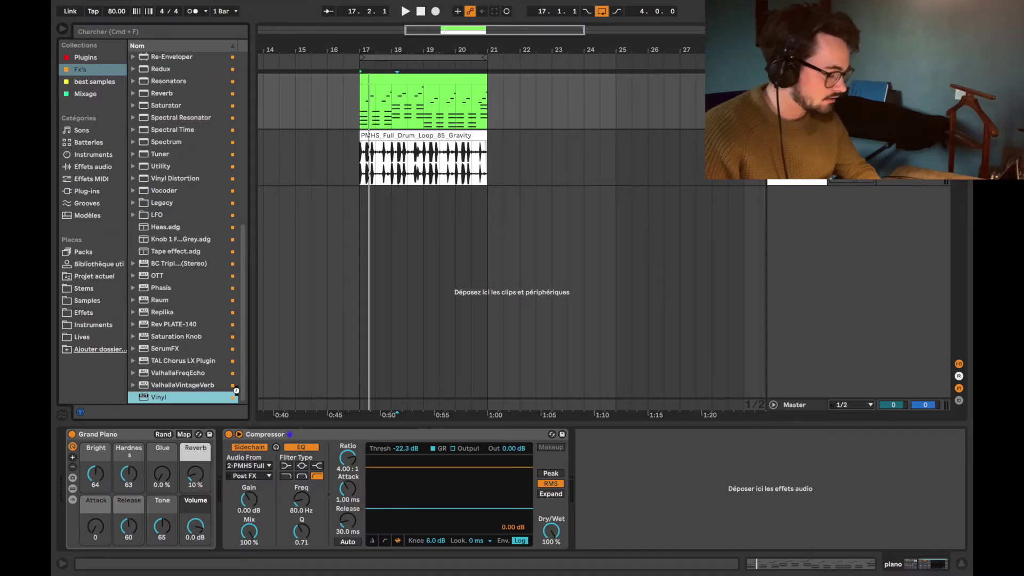
left_click_drag(530, 449, 531, 450)
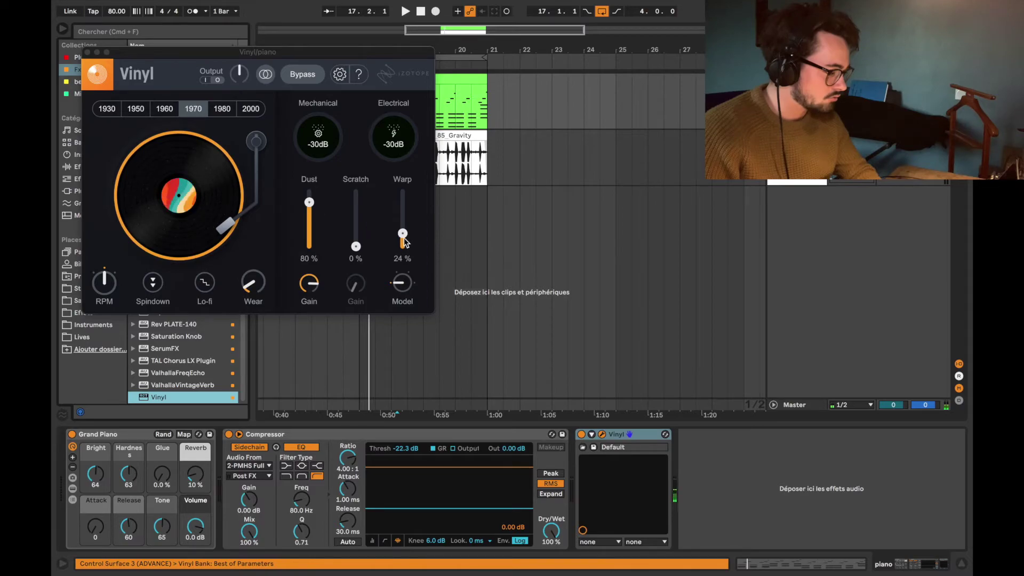
left_click_drag(309, 204, 309, 221)
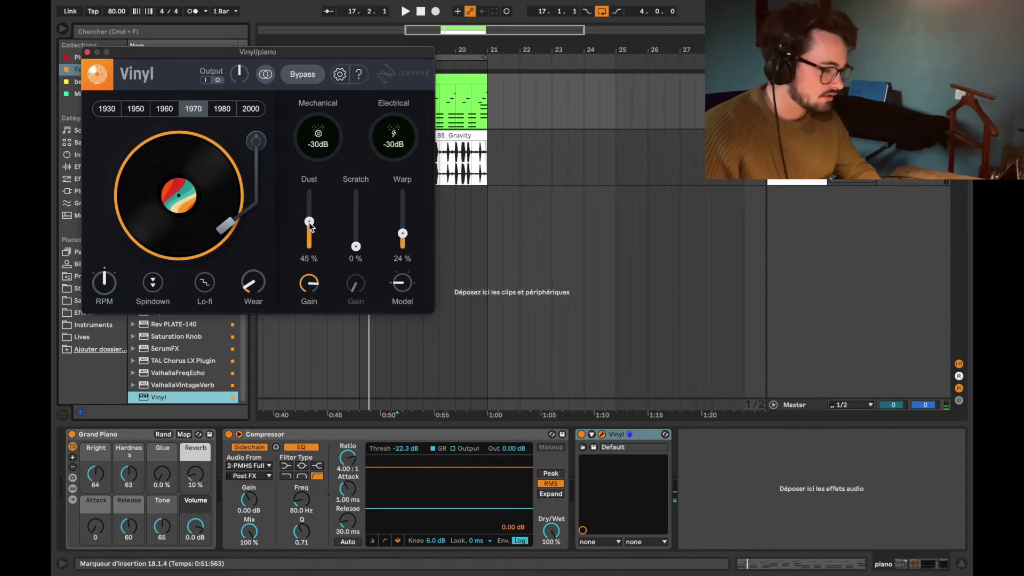
key("space")
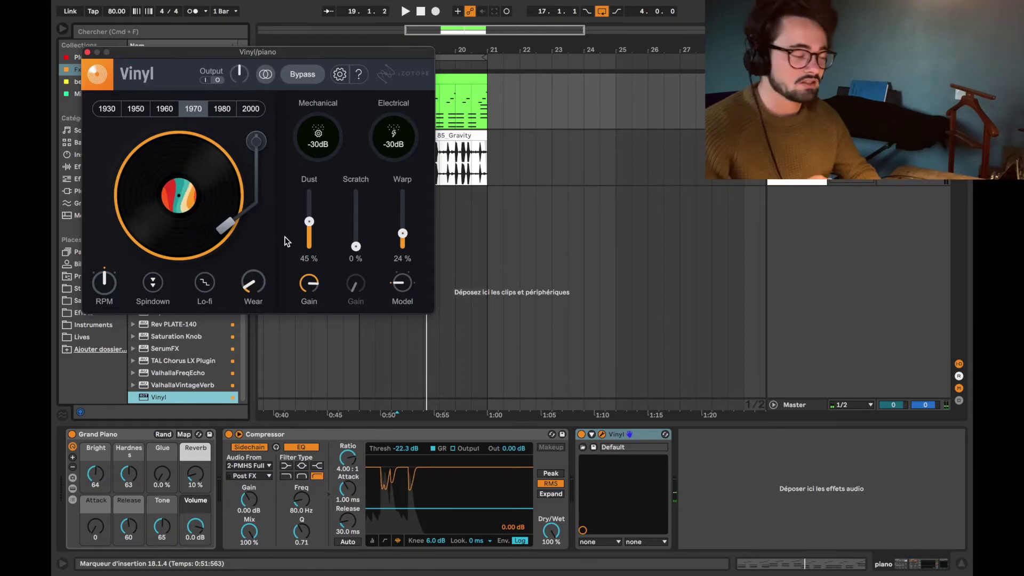
key("space")
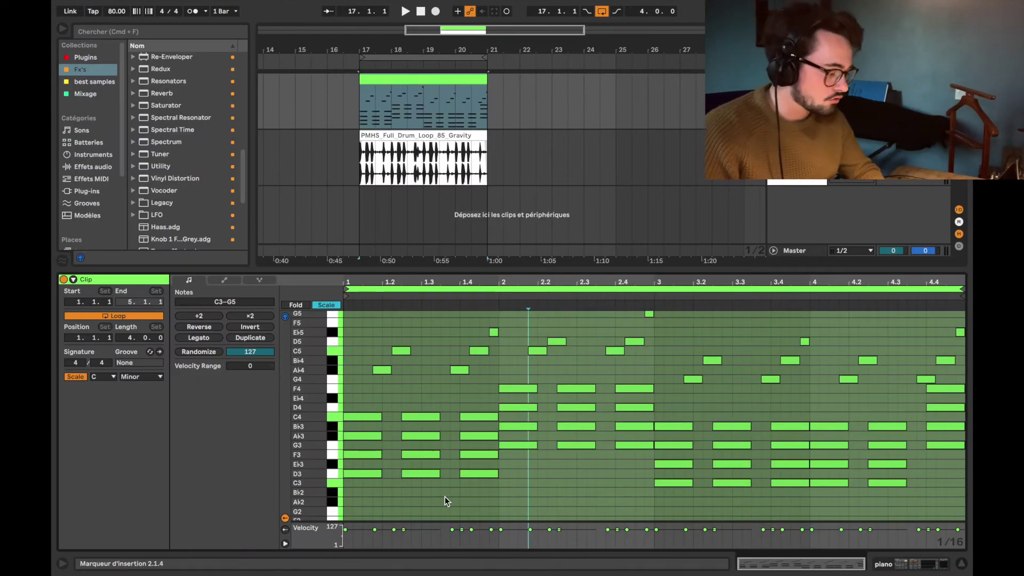
Reopen the piano clip and examine the chord note names, selecting the chords of bars 1, 2 and 3 in turn
scroll(472, 478, "down", 2)
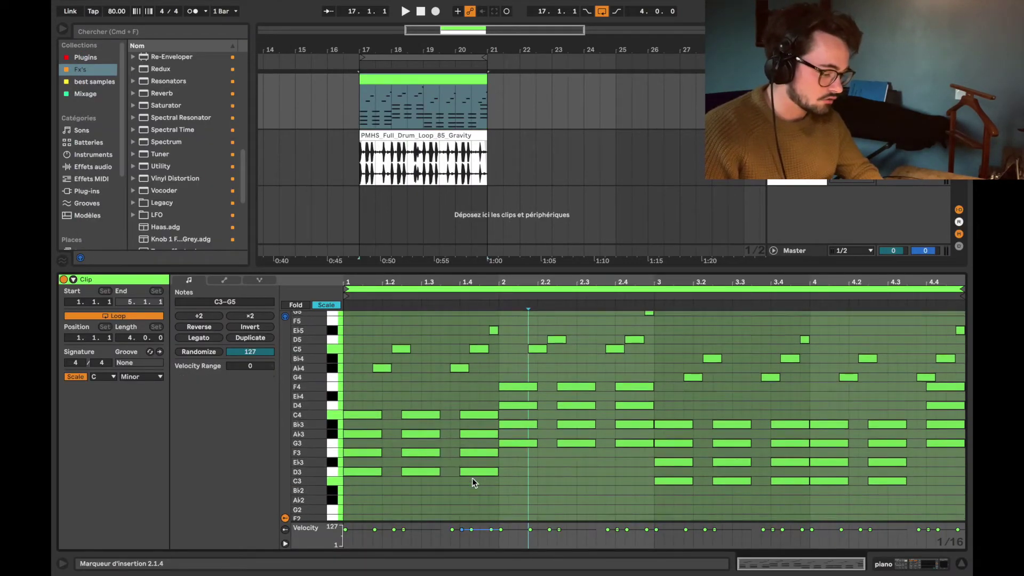
scroll(439, 445, "up", 5)
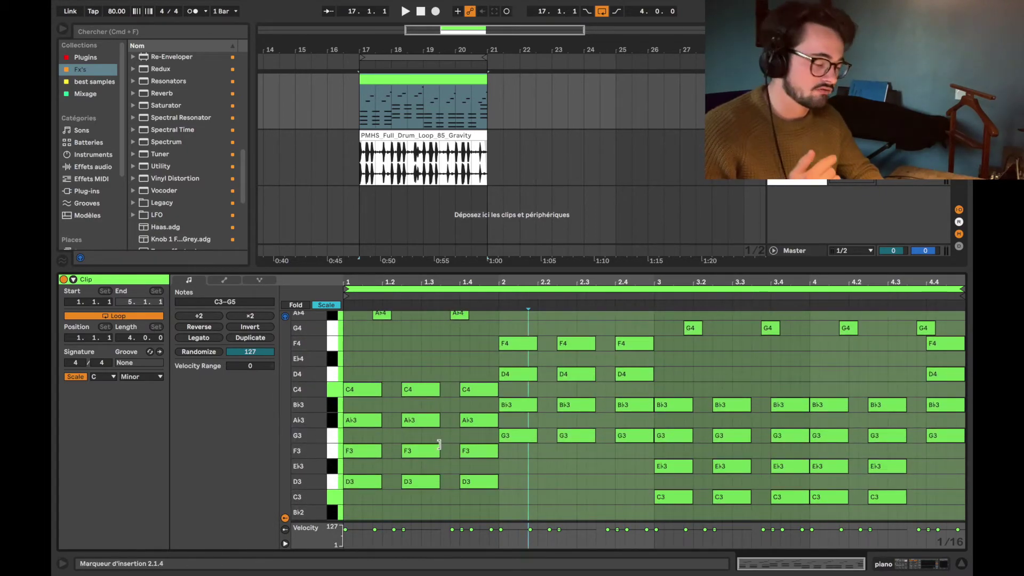
scroll(449, 448, "down", 2)
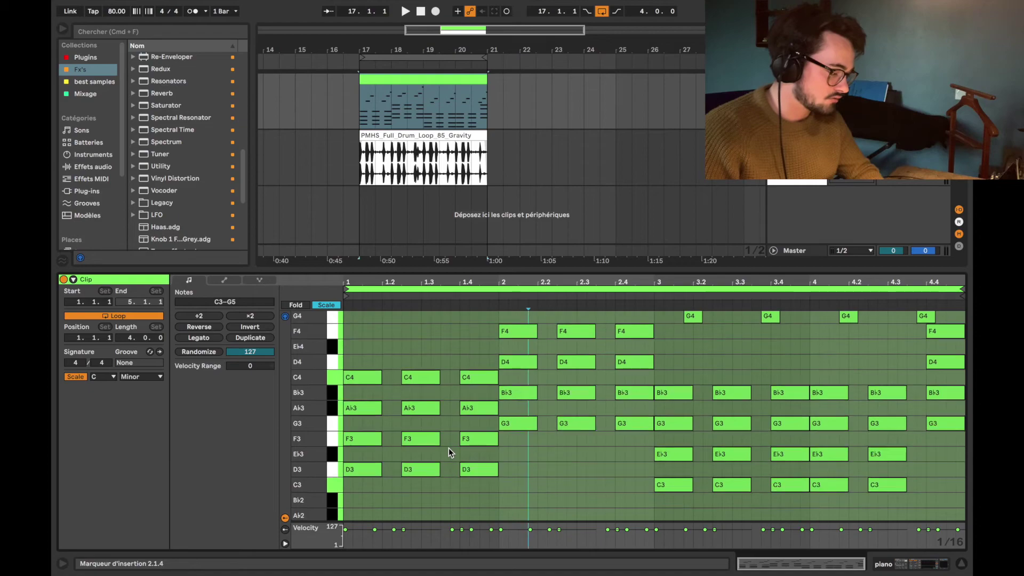
scroll(449, 448, "down", 2)
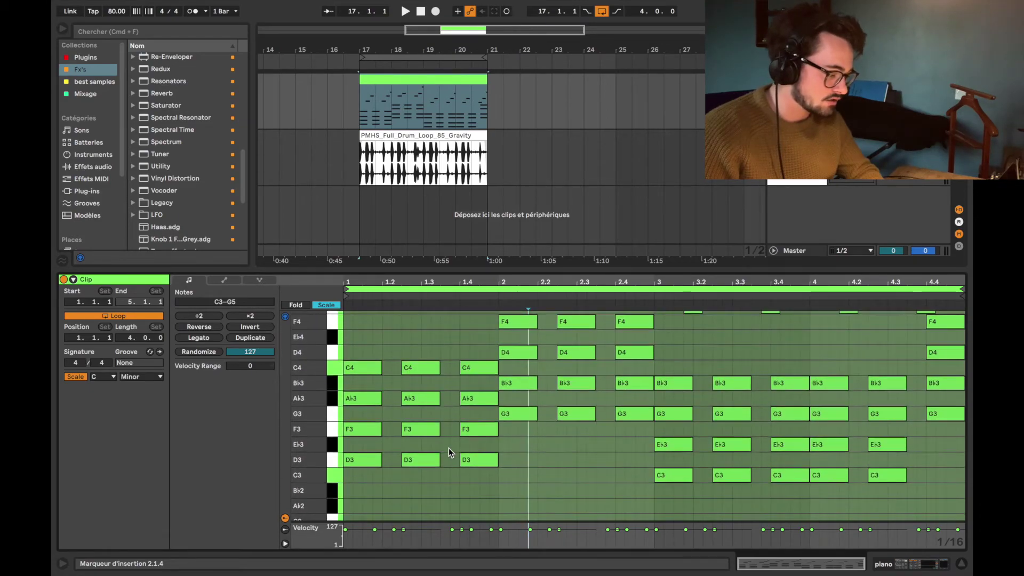
scroll(449, 448, "up", 1)
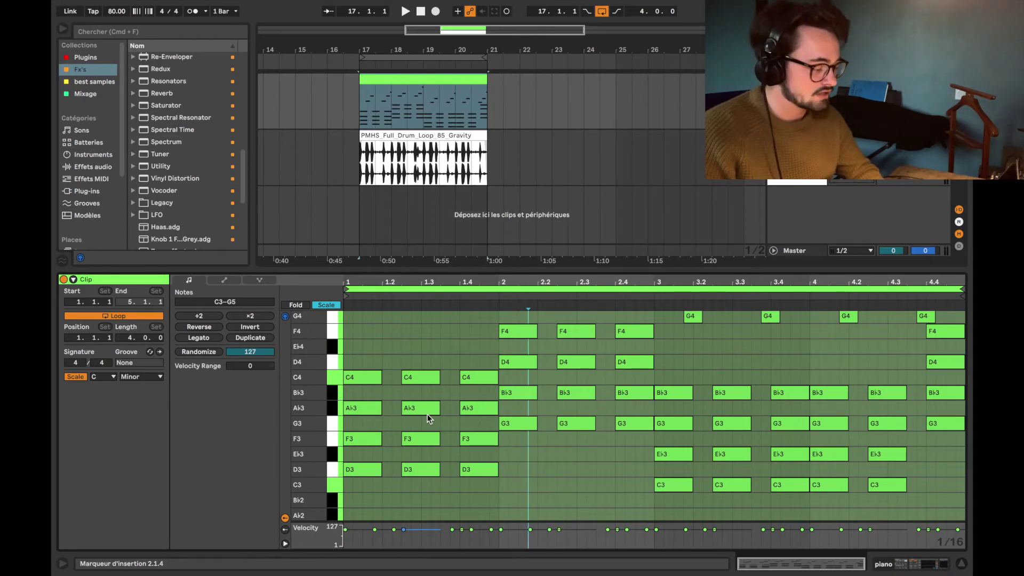
left_click_drag(324, 429, 437, 432)
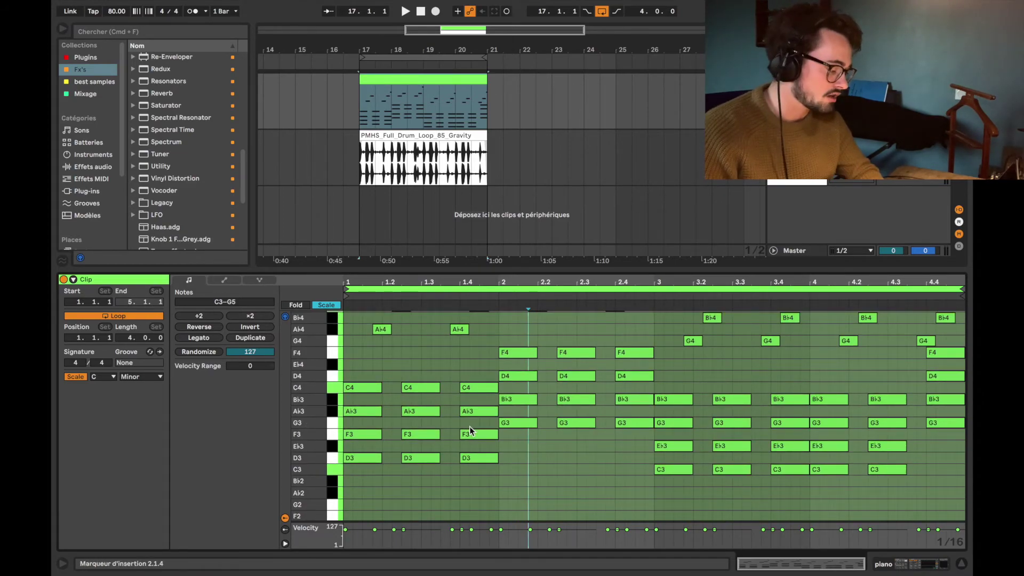
left_click_drag(356, 473, 488, 363)
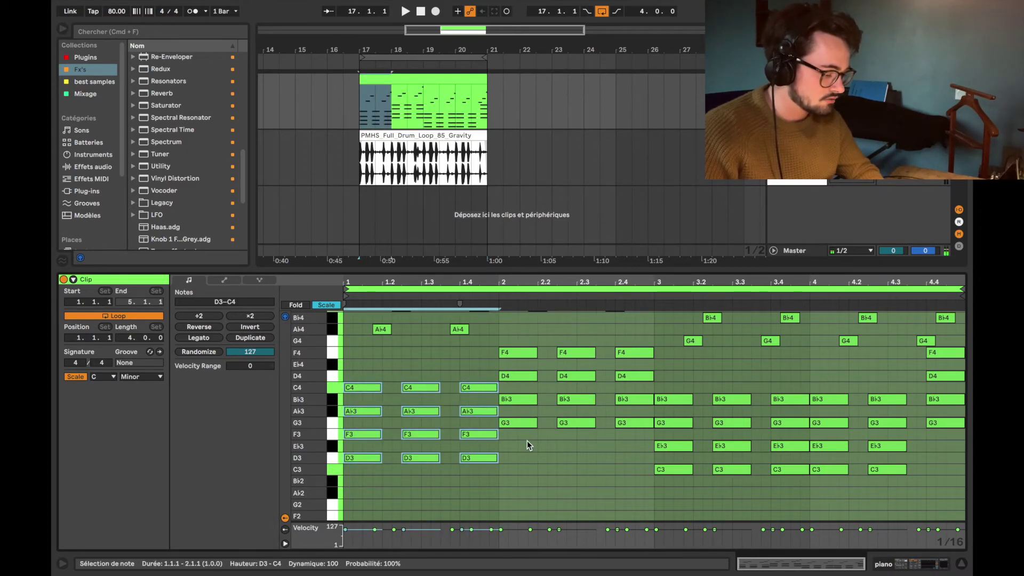
left_click(543, 439)
left_click_drag(525, 451, 537, 462)
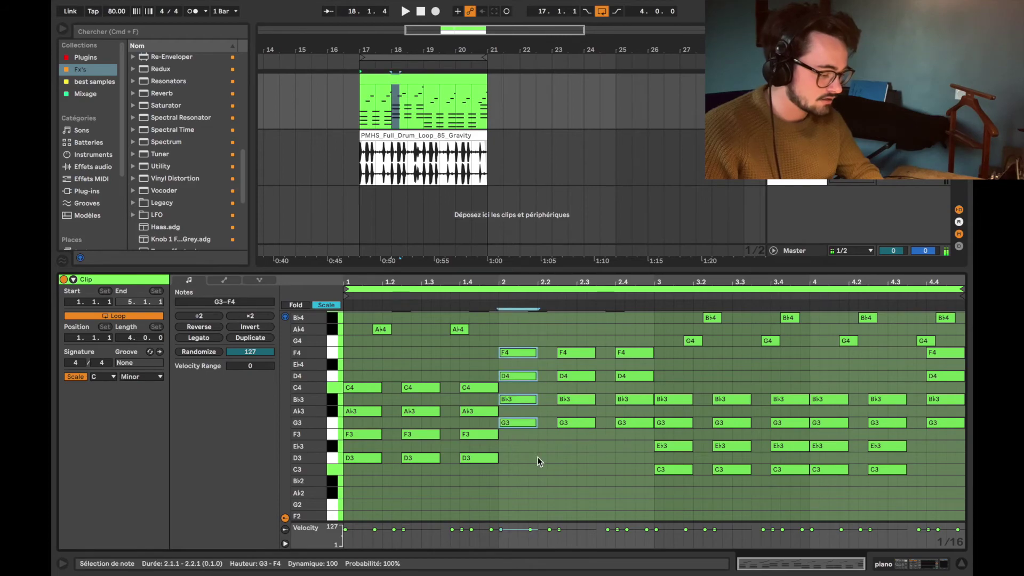
left_click_drag(701, 400, 686, 484)
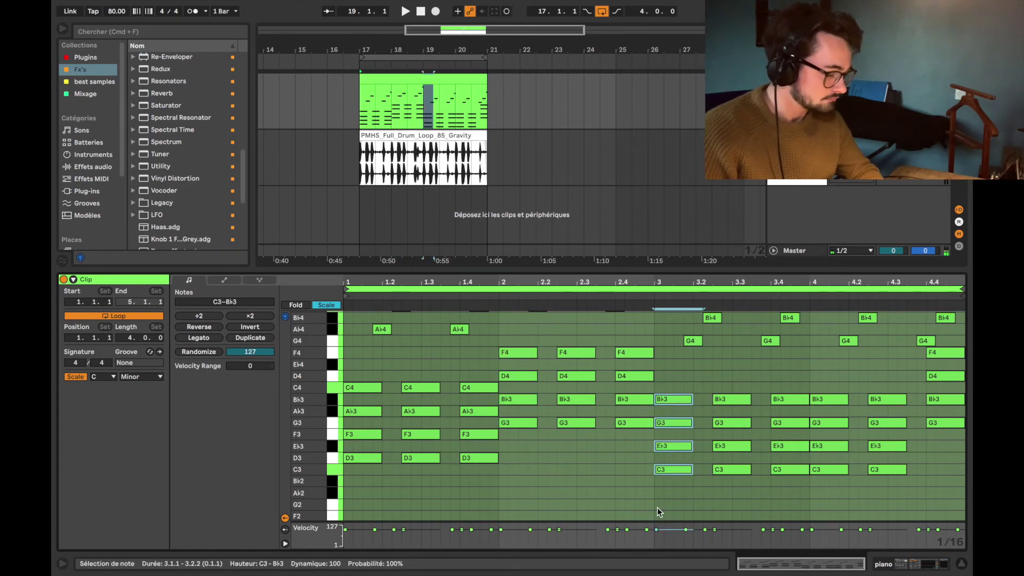
left_click(632, 495)
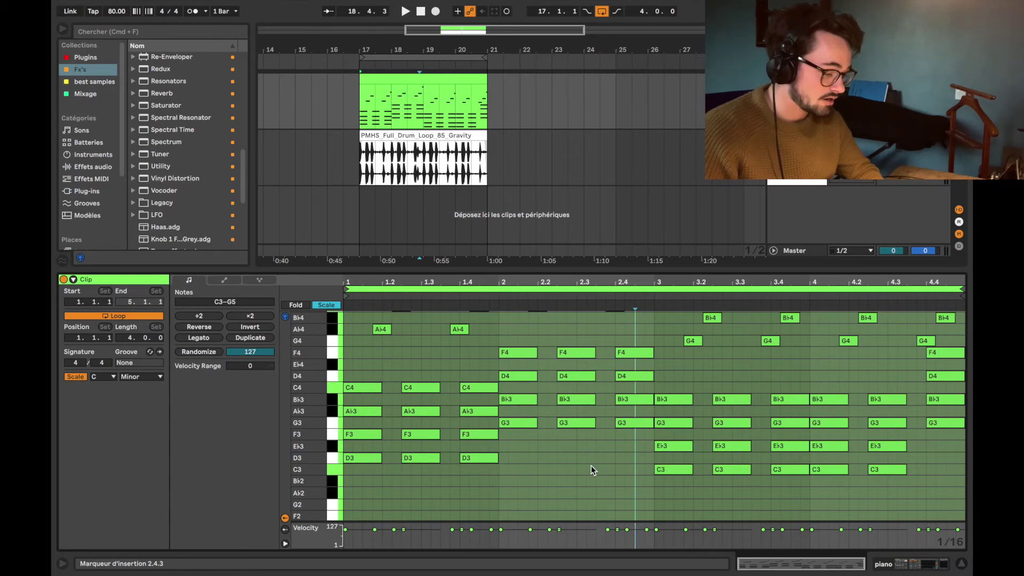
scroll(591, 465, "up", 1)
scroll(591, 465, "up", 3)
scroll(591, 465, "down", 4)
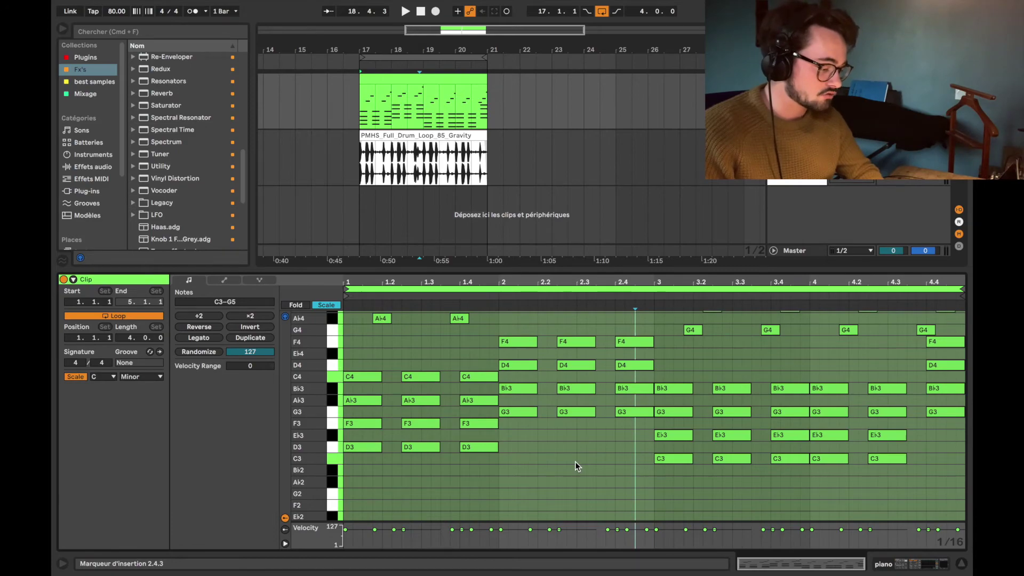
scroll(574, 462, "up", 1)
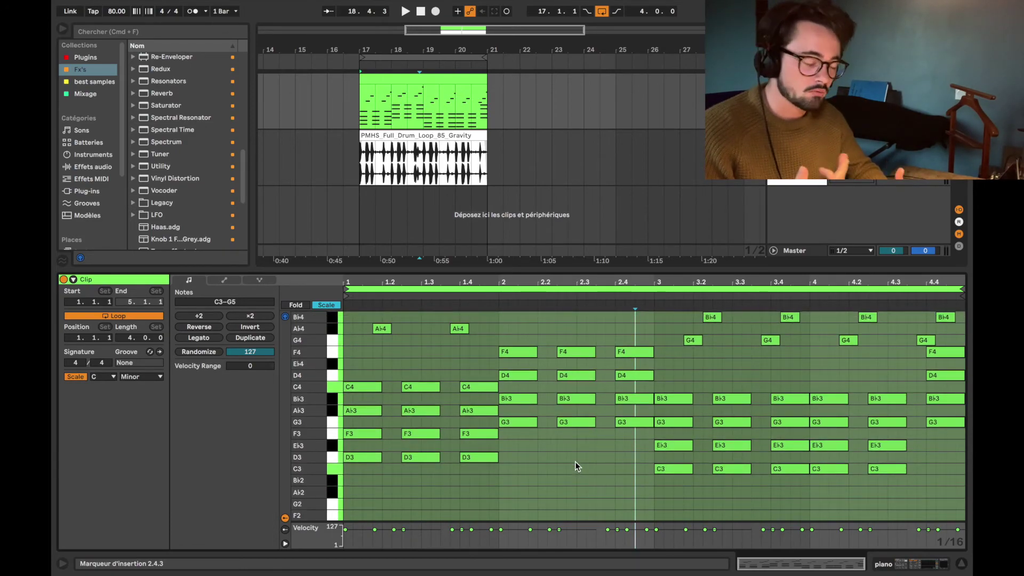
scroll(575, 461, "up", 1)
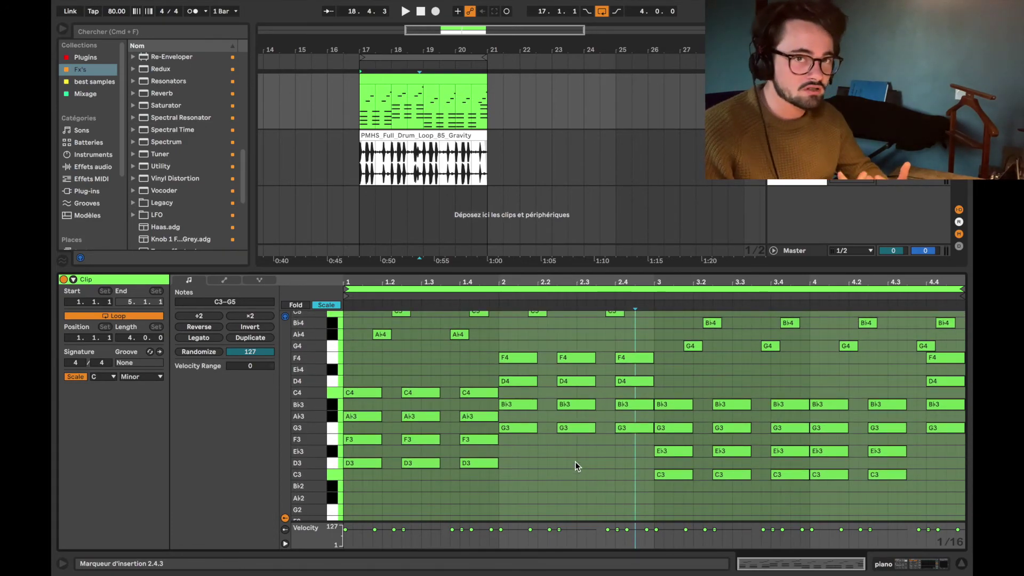
scroll(575, 462, "up", 1)
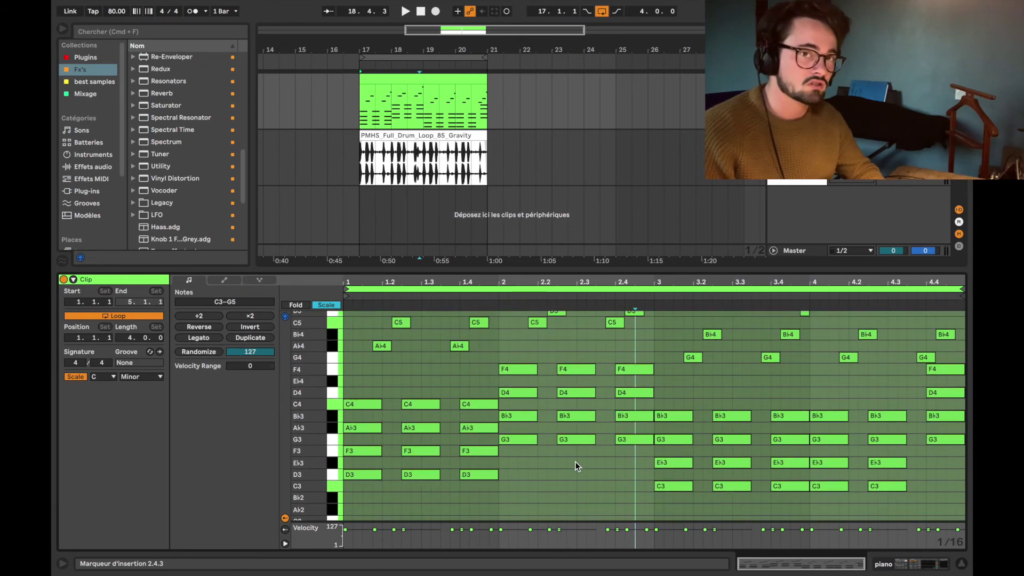